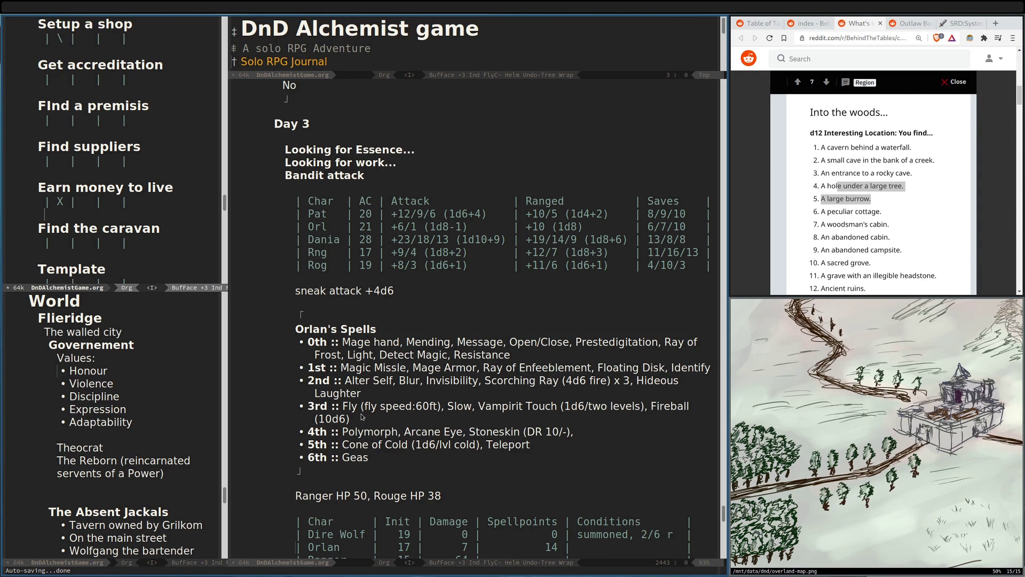
Review the Day 3 bandit attack notes and reopen the Cure Light Wounds page to check the spell's maximum healing bonus
scroll(362, 416, "down", 10)
scroll(417, 373, "up", 5)
scroll(440, 342, "down", 5)
scroll(440, 342, "down", 5)
scroll(439, 343, "up", 8)
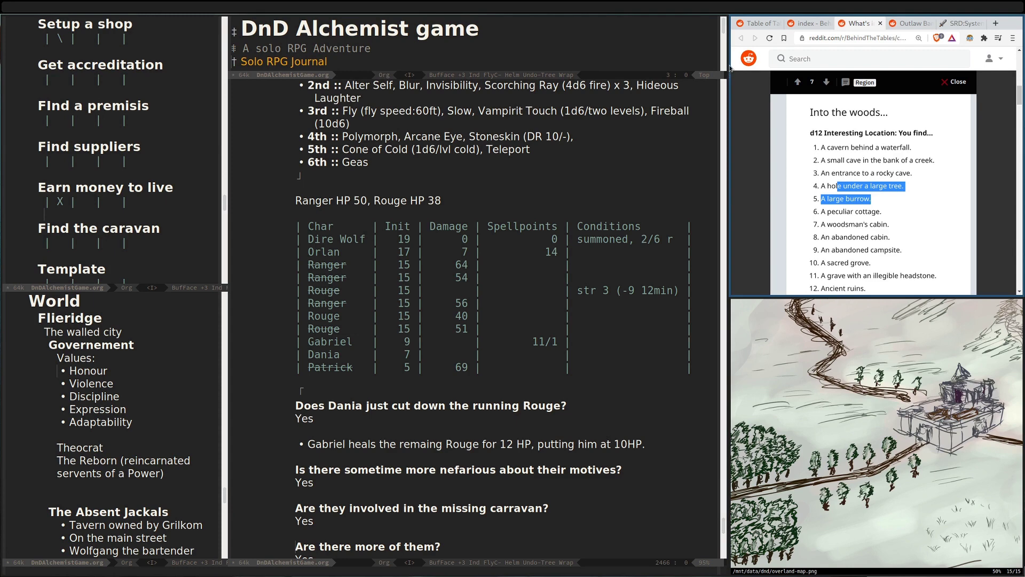
key("ctrl+shift+t")
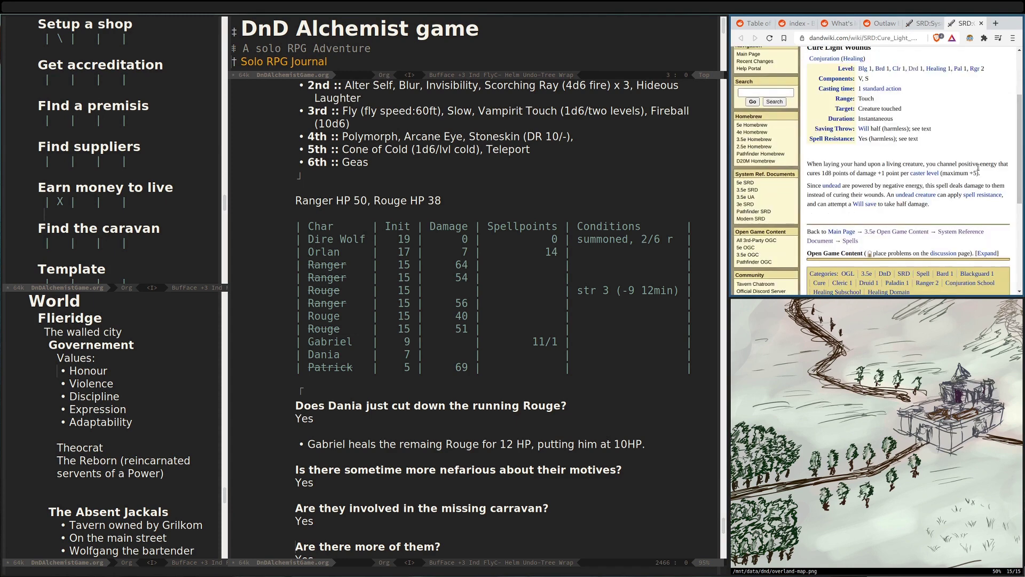
left_click_drag(819, 171, 981, 174)
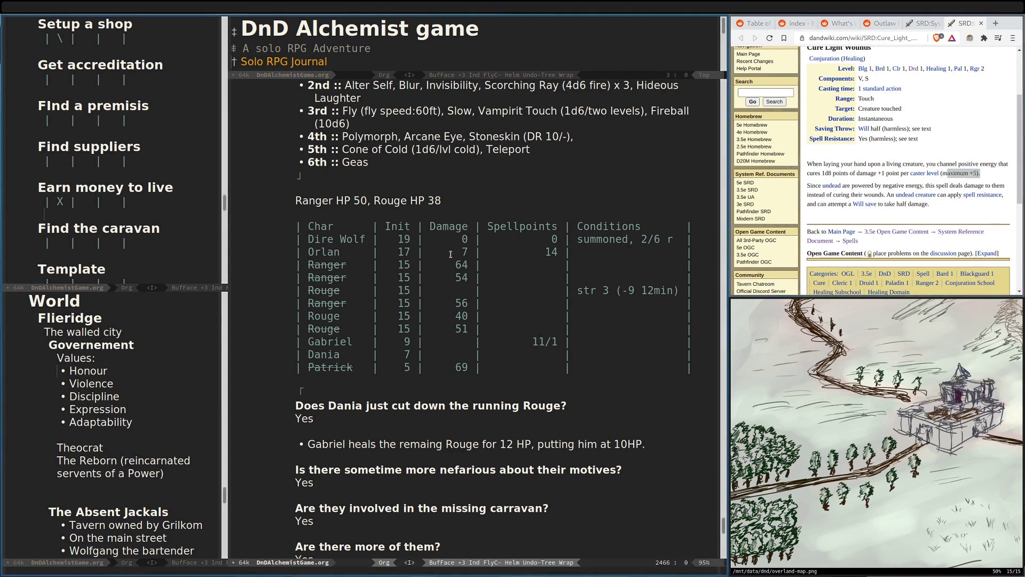
Fill the Party Statistics section with an HP, Spellpoints and Conditions table for Orlan, Gabriel, D (12), Gabriel, S (1) and Dania
left_click(558, 347)
key("Left")
key("Left")
key("Left")
scroll(544, 395, "down", 15)
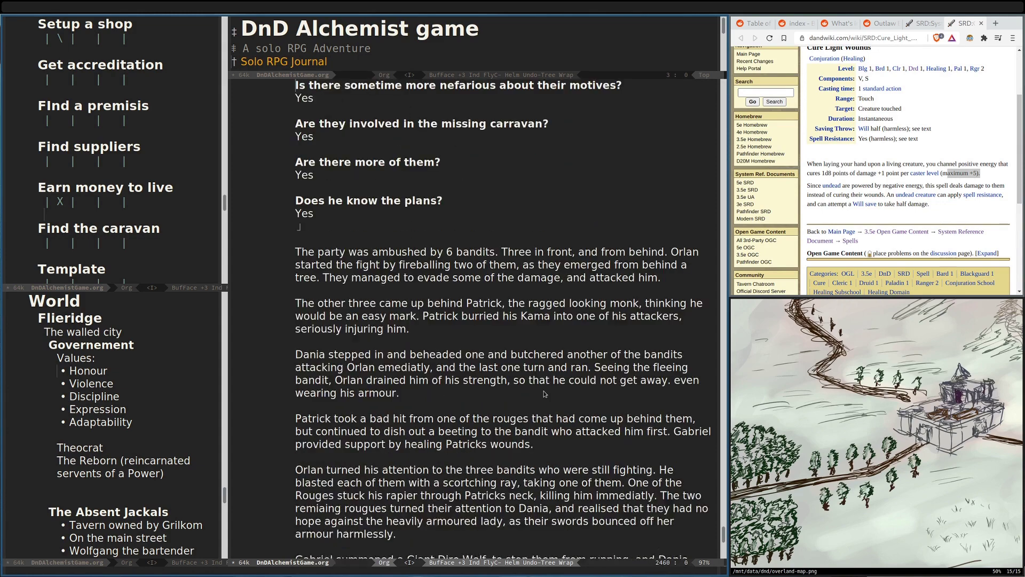
left_click(567, 398)
key("ctrl+y")
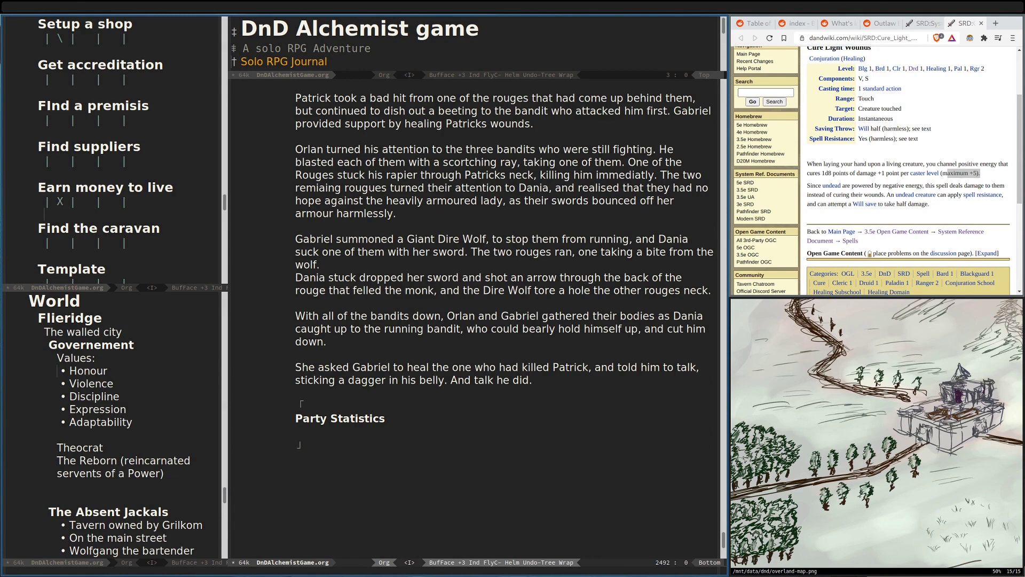
type("Orla")
key("Escape")
key("u")
key("p")
Review the party table, the combat table, the yes/no questions and the written account of the bandit ambush
left_click_drag(395, 314, 398, 368)
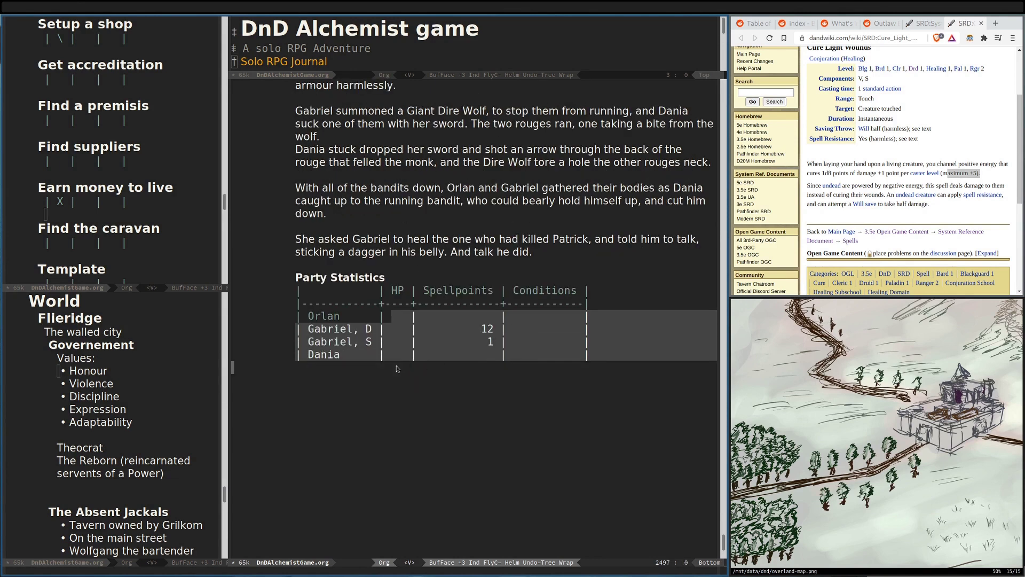
double_click(348, 314)
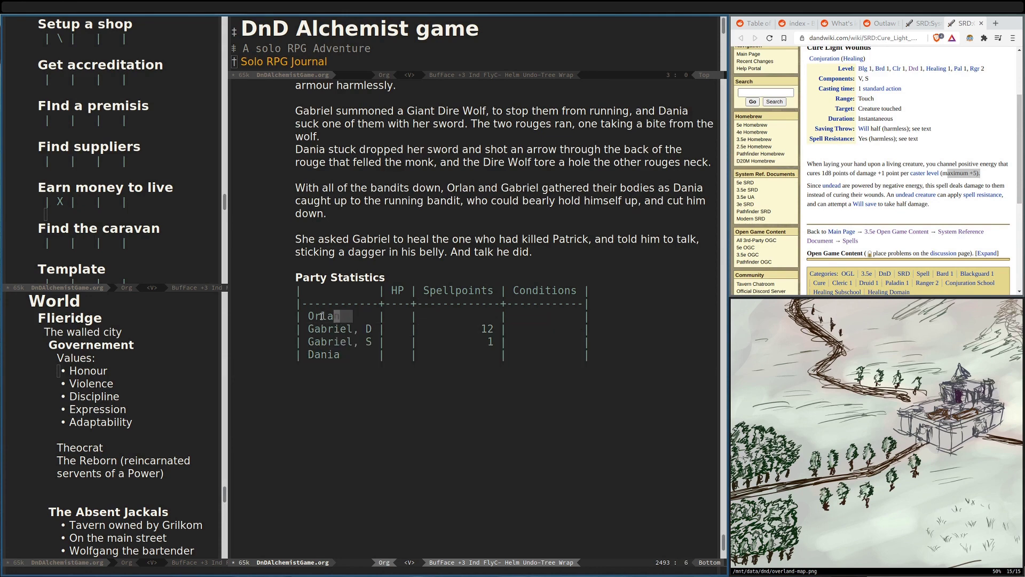
scroll(499, 253, "up", 10)
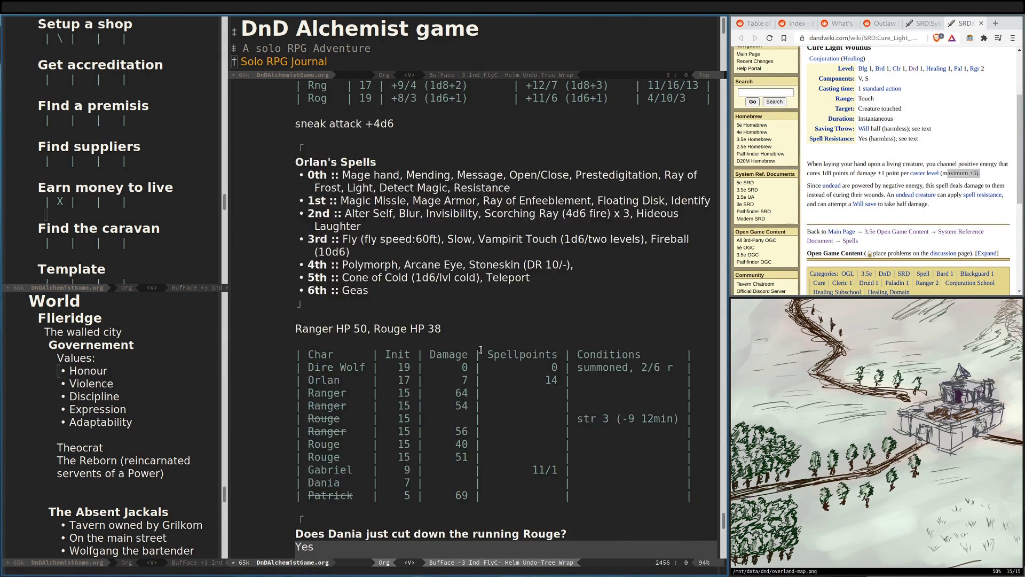
left_click_drag(468, 484, 451, 470)
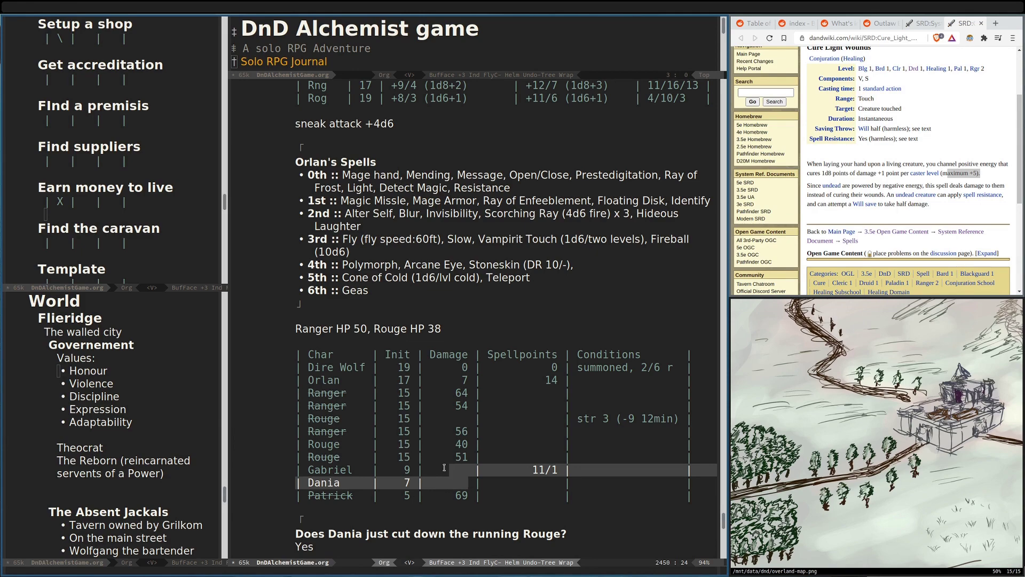
scroll(451, 464, "down", 10)
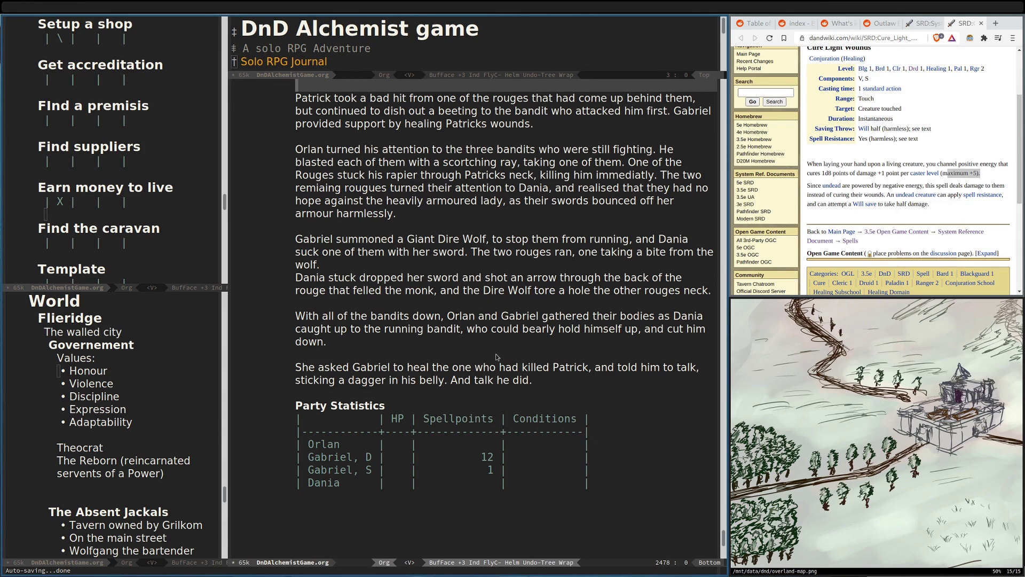
scroll(441, 280, "up", 10)
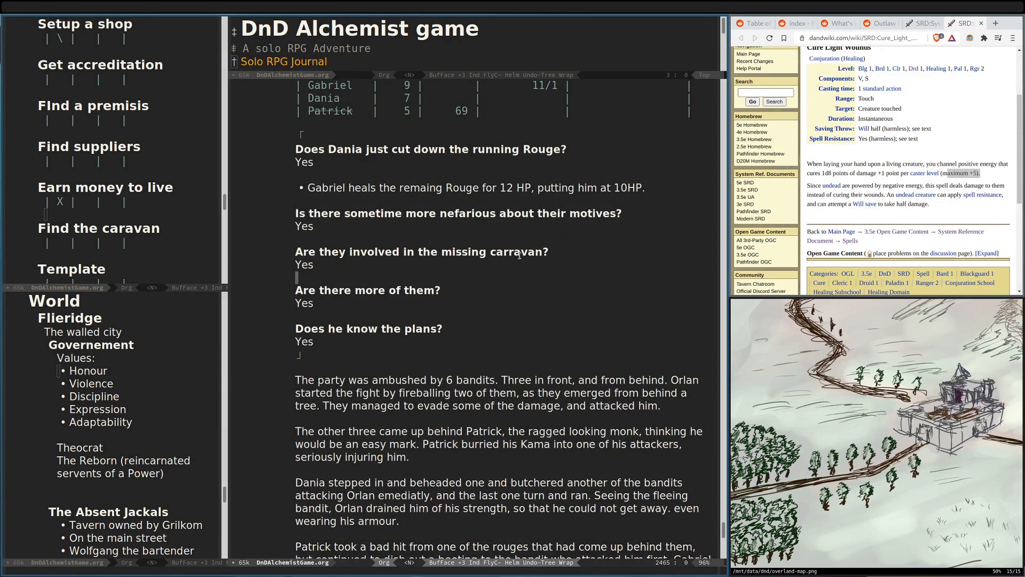
left_click_drag(365, 273, 278, 251)
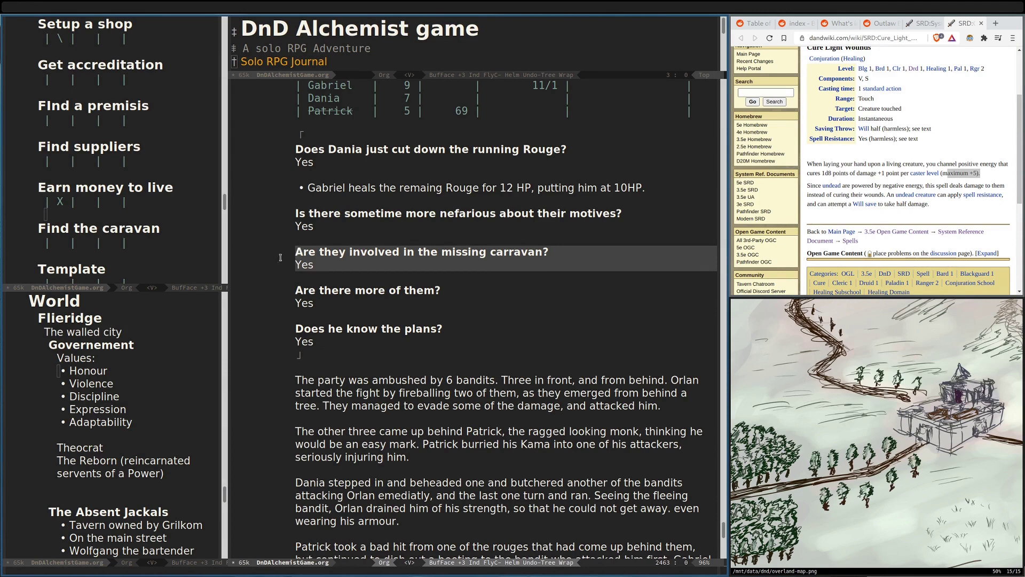
left_click(297, 291)
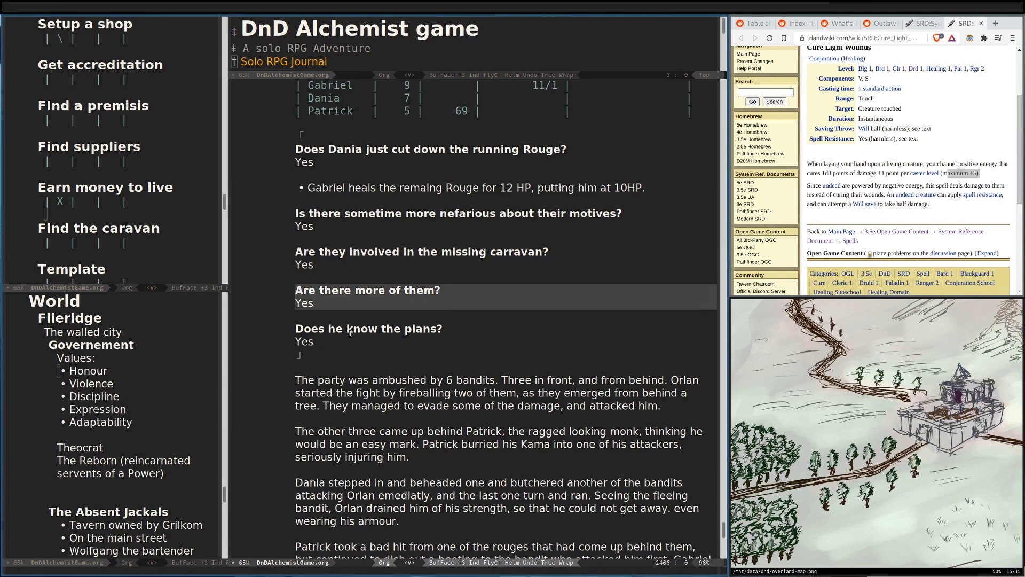
scroll(358, 210, "down", 2)
left_click(295, 197)
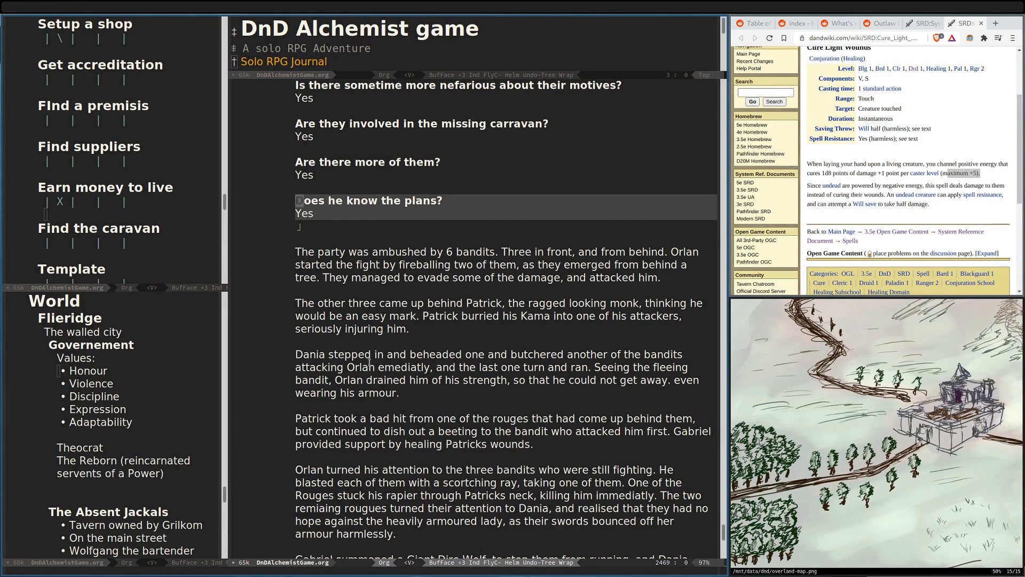
scroll(368, 359, "down", 4)
scroll(368, 359, "down", 2)
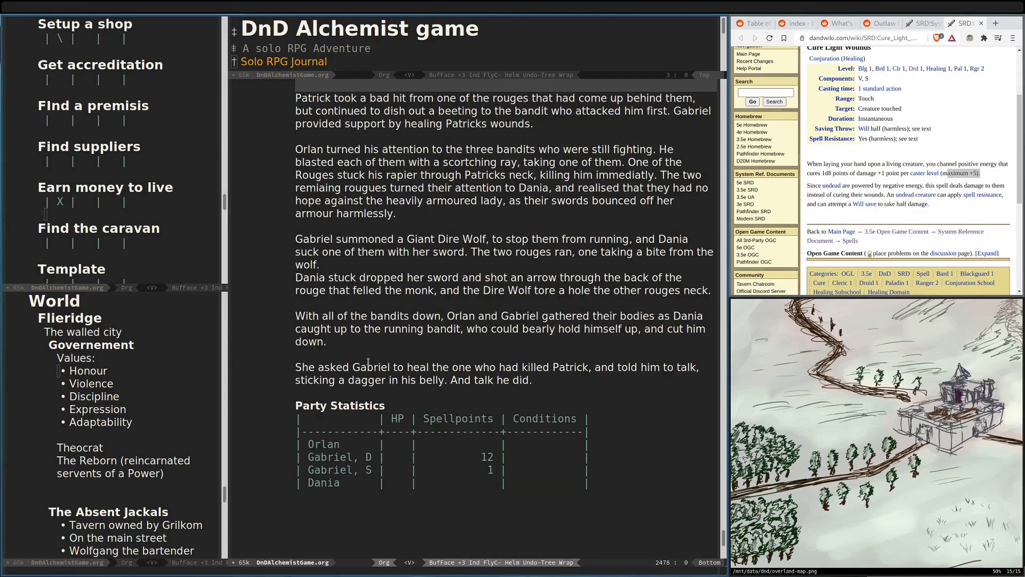
scroll(368, 393, "down", 1)
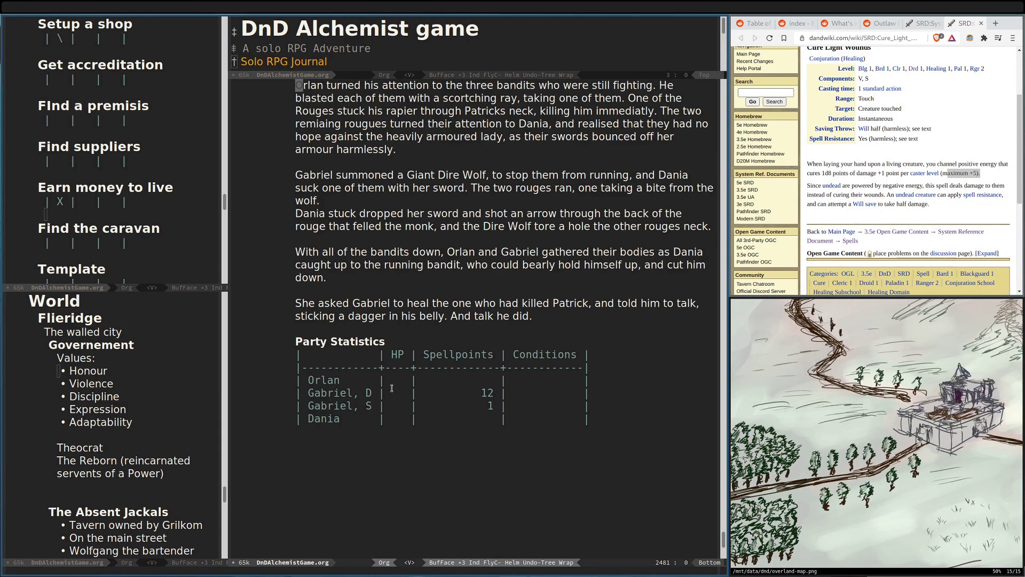
From the Random Outlaw Bands tables, add a note block below the party table: "The outlaw band's primary business involves harborning fugitives."
key("ctrl+Page_Up")
key("ctrl+Page_Up")
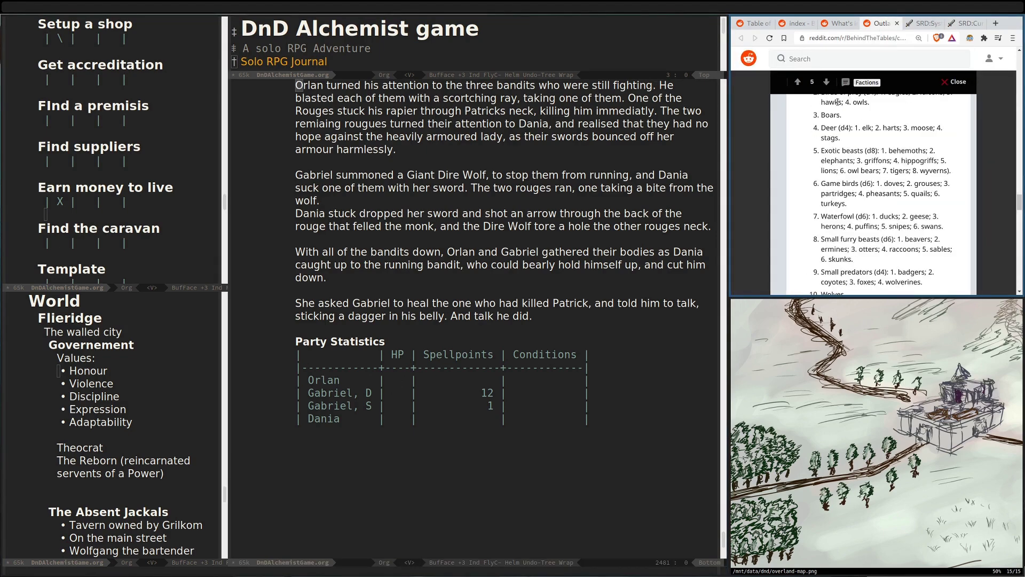
left_click_drag(1020, 202, 1009, 90)
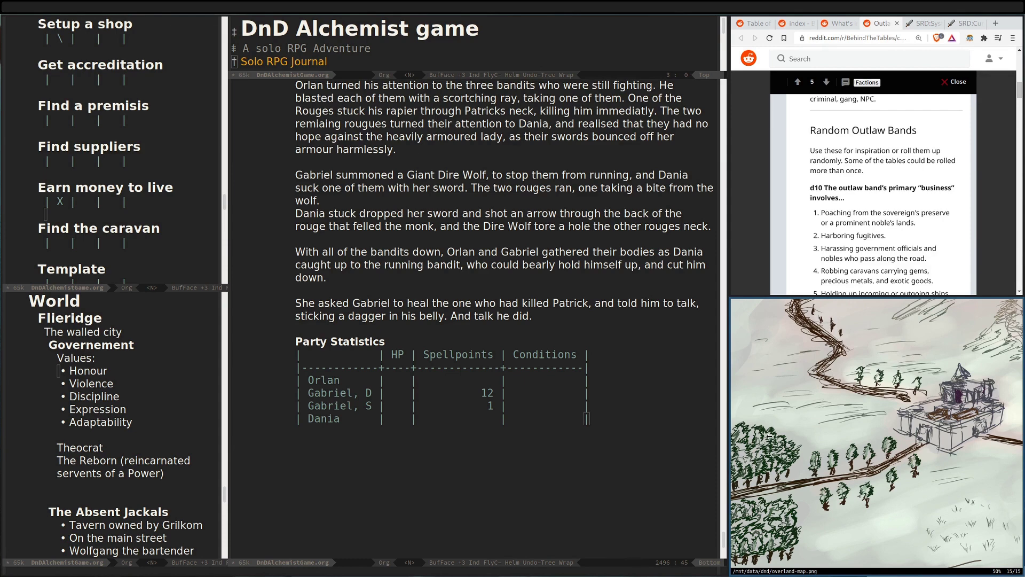
left_click_drag(843, 235, 874, 252)
scroll(902, 224, "down", 3)
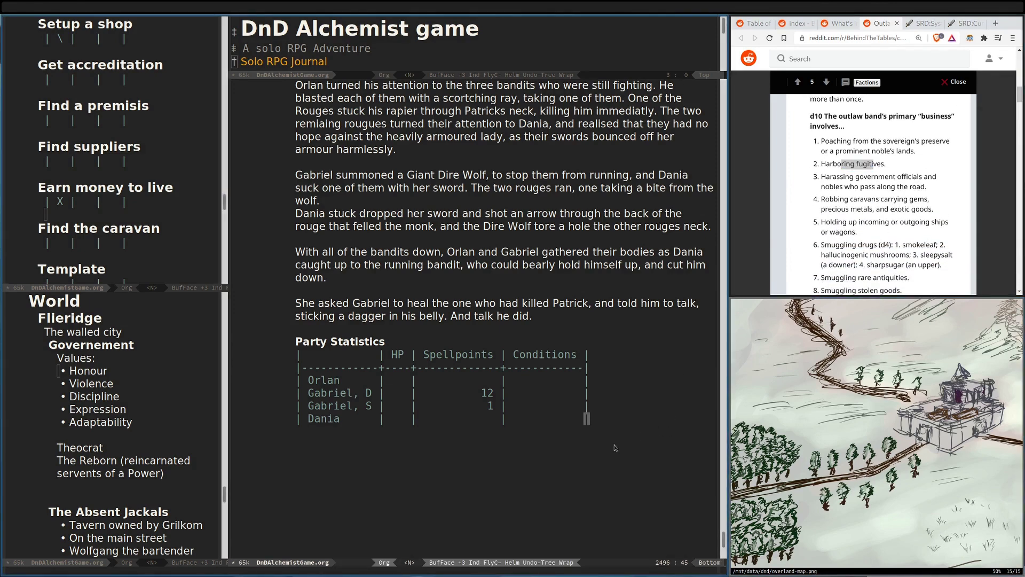
left_click(365, 480)
key("o")
key("Return")
type("The outlaw band's primary business involves harborning fugitives.")
Add the lines "The outlaw band's colours are Maroon" and "The outlaw band's symbol is a Rat" to the note block
scroll(888, 196, "down", 4)
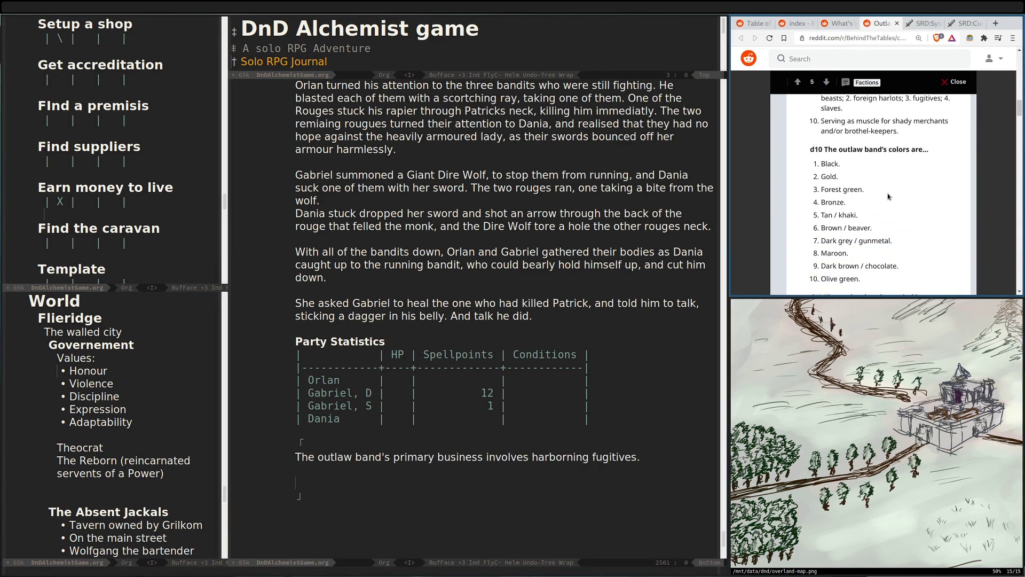
scroll(888, 196, "down", 1)
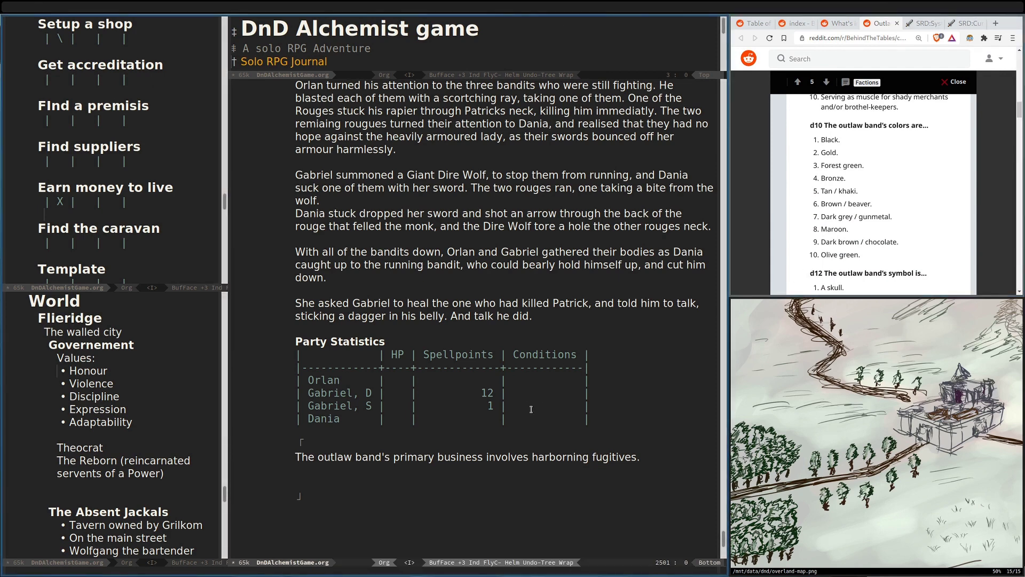
type("The outlaw band's colours are Maroon")
scroll(865, 222, "down", 1)
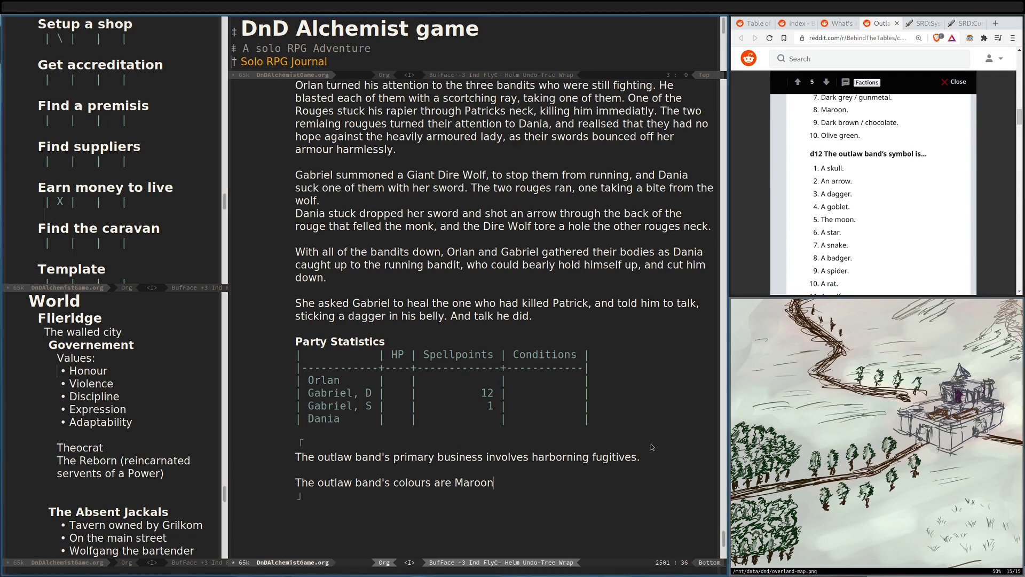
key("Return")
key("Return")
type("The outlaw band's symbol is a Rat")
Add a separate line reading "The outlaw band's leader is a well known fugitive." below the symbol entry
key("Return")
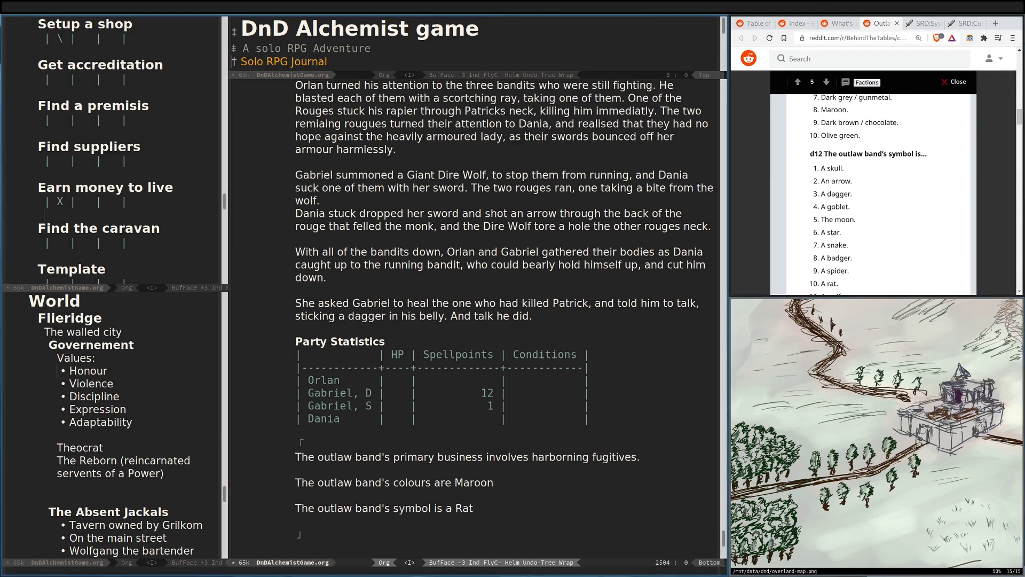
key("Return")
scroll(903, 187, "down", 5)
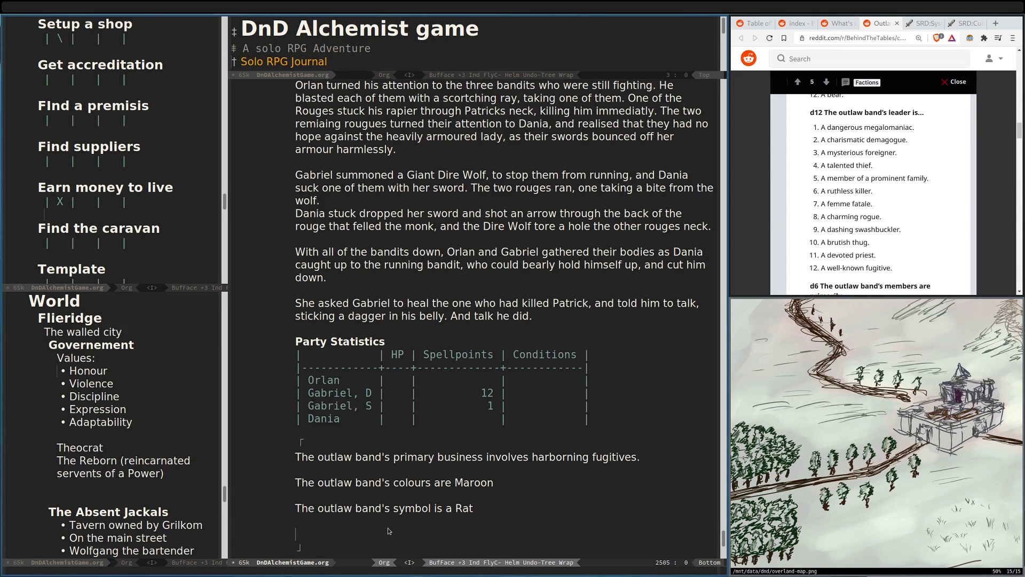
type("The outlaw band's leader is a well known fugitive.")
Consult the members table and add the line "The outlaw band's members are primarily displaced peasents."
scroll(819, 171, "down", 5)
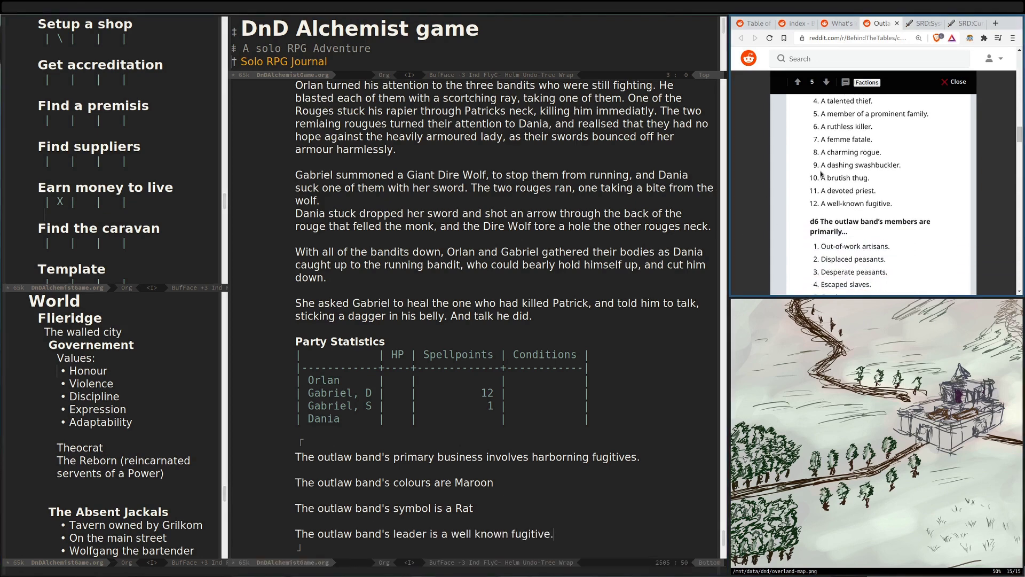
scroll(822, 176, "down", 2)
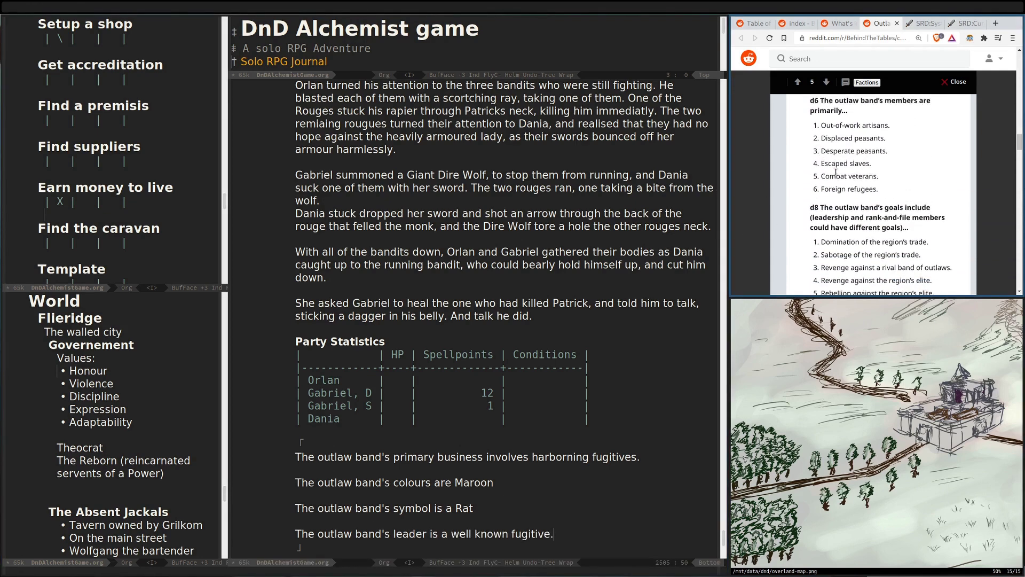
scroll(833, 188, "down", 1)
scroll(838, 190, "up", 1)
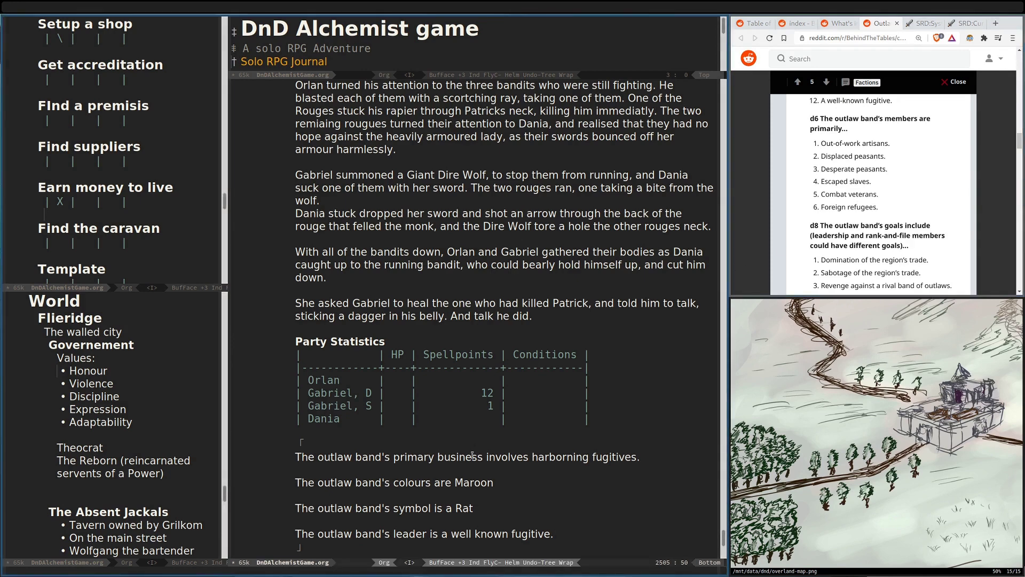
scroll(568, 462, "down", 1)
key("Return")
key("Return")
type("The outlaw band's members are primarily displaced peasents.")
key("Return")
Pick the band's goal from the goals table and write "Revenge against the region's elite" below the members entry
type("\\")
key("Return")
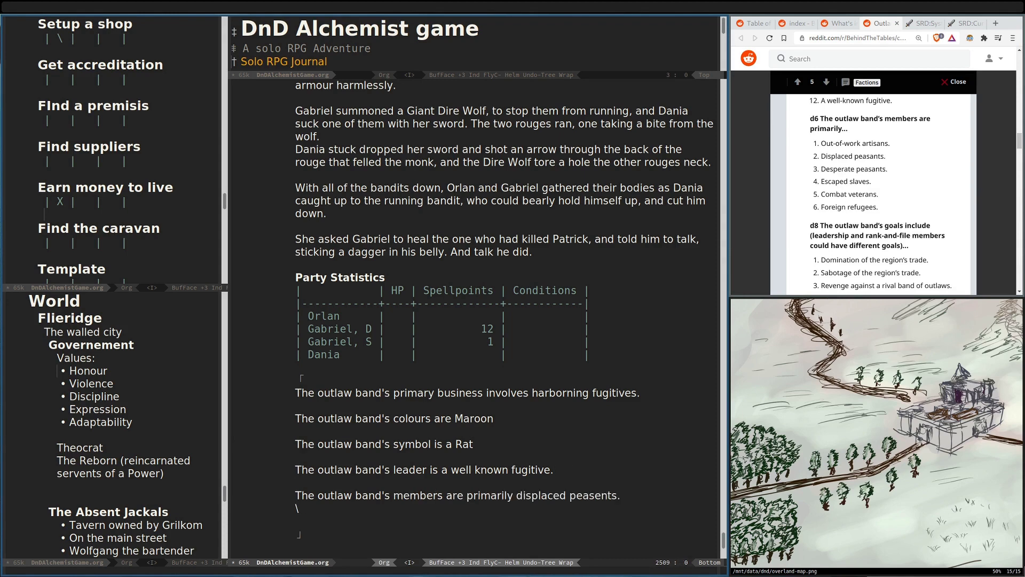
scroll(869, 246, "down", 1)
left_click_drag(826, 251, 942, 251)
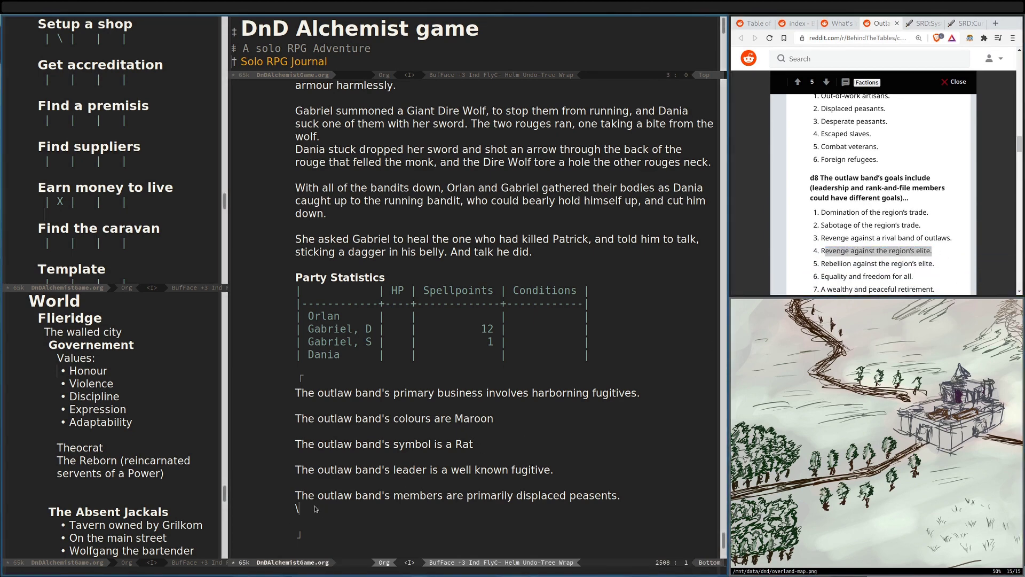
key("BackSpace")
key("Return")
type("Revenge against the region's elite")
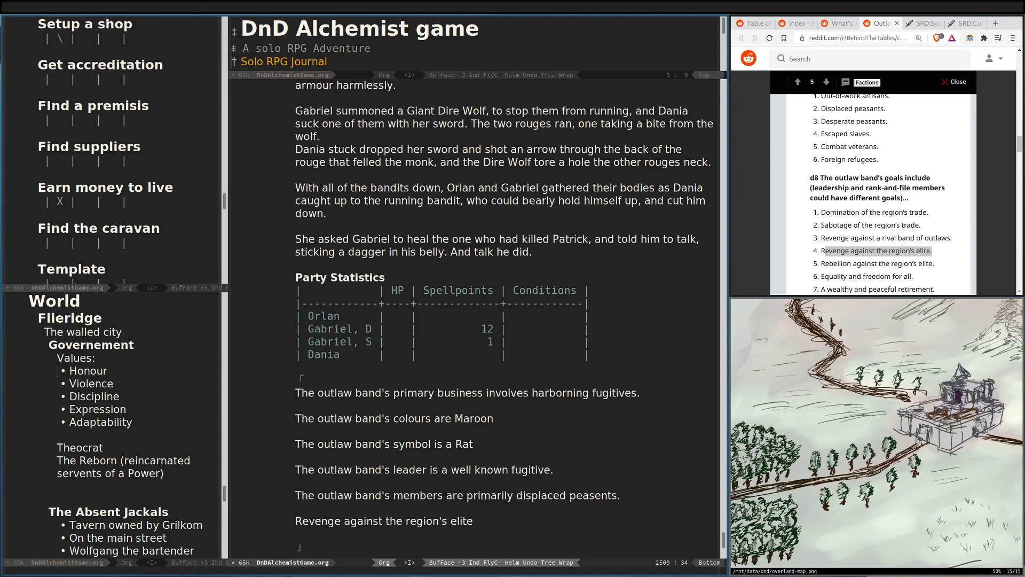
Consult the headquarters table and the overland map, then add the line "The headquaters is located in an old watch tower in the ruins of Kholk."
scroll(877, 210, "down", 4)
scroll(878, 210, "down", 1)
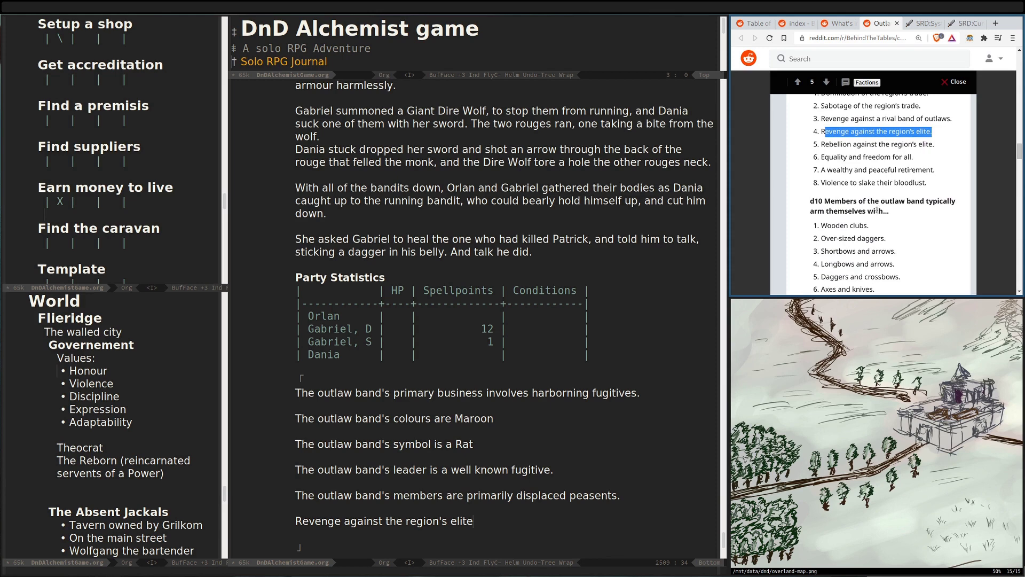
scroll(876, 210, "down", 3)
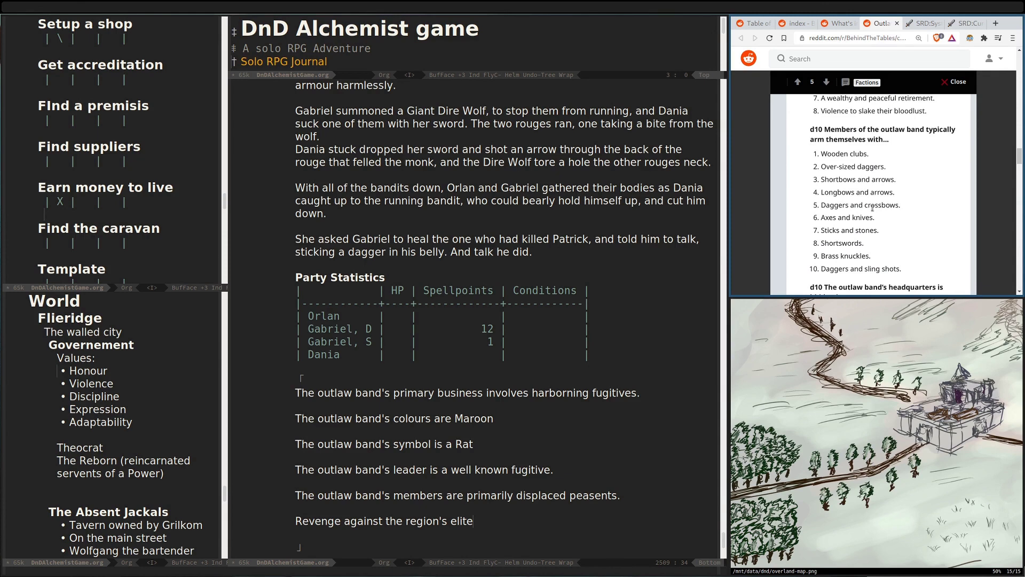
scroll(873, 208, "down", 7)
left_click_drag(839, 120, 838, 130)
key("Return")
key("Return")
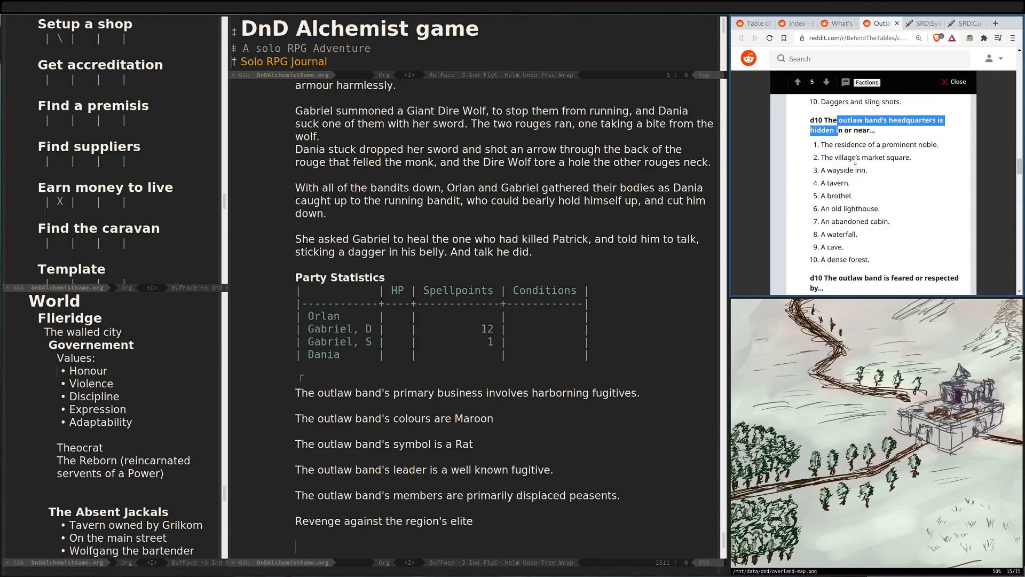
scroll(860, 182, "down", 1)
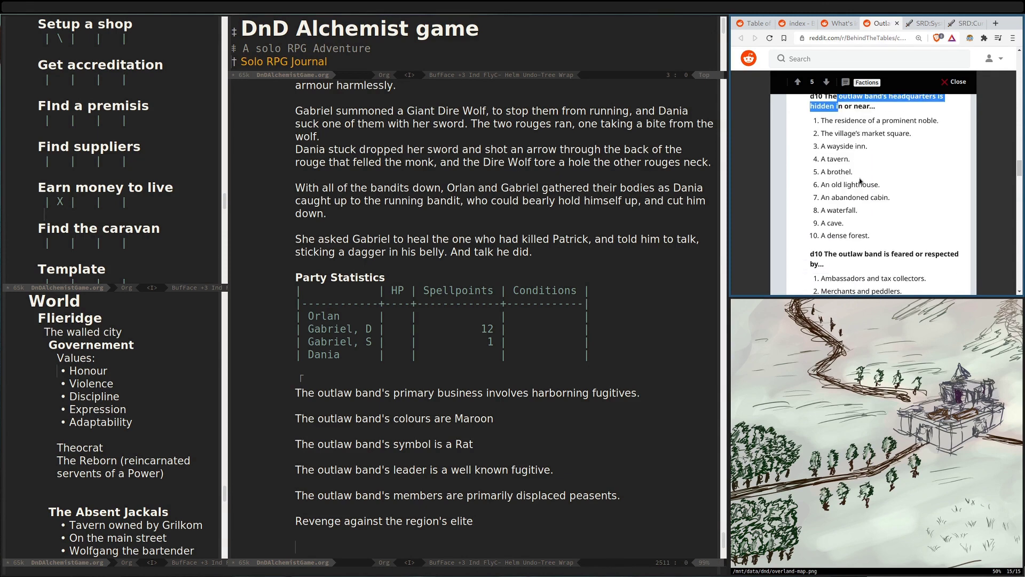
scroll(861, 182, "up", 1)
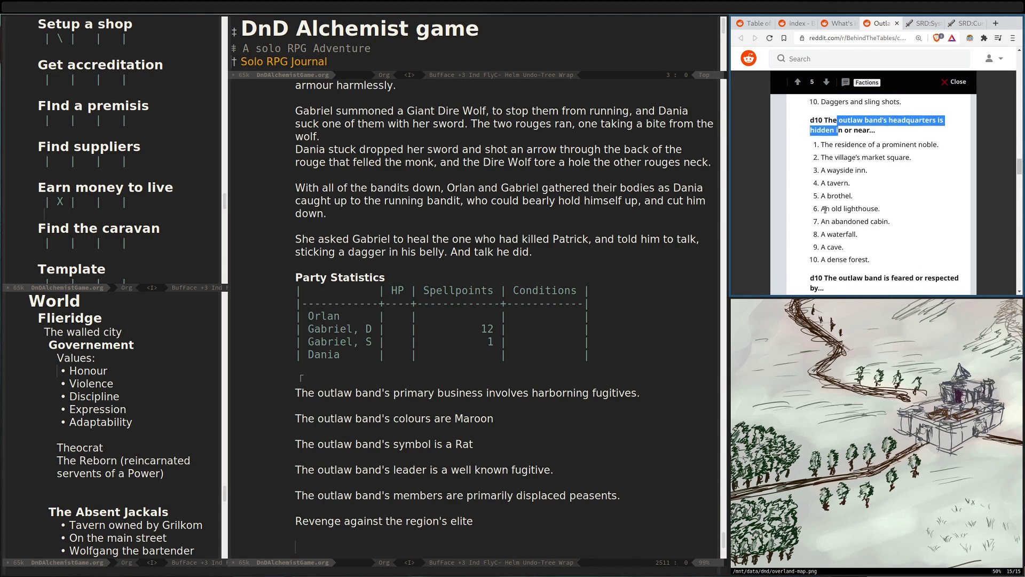
left_click_drag(825, 209, 856, 209)
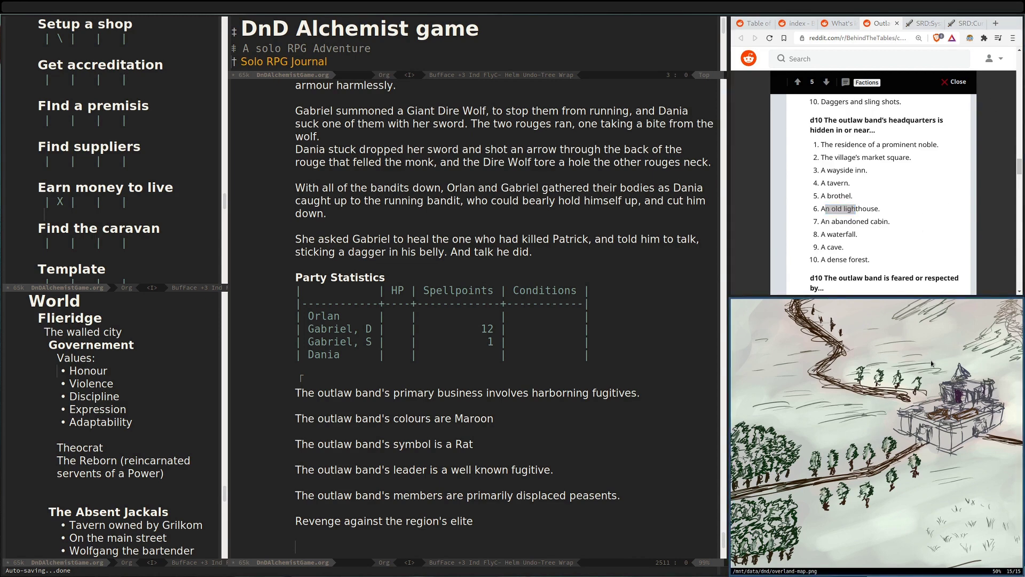
scroll(929, 363, "up", 3)
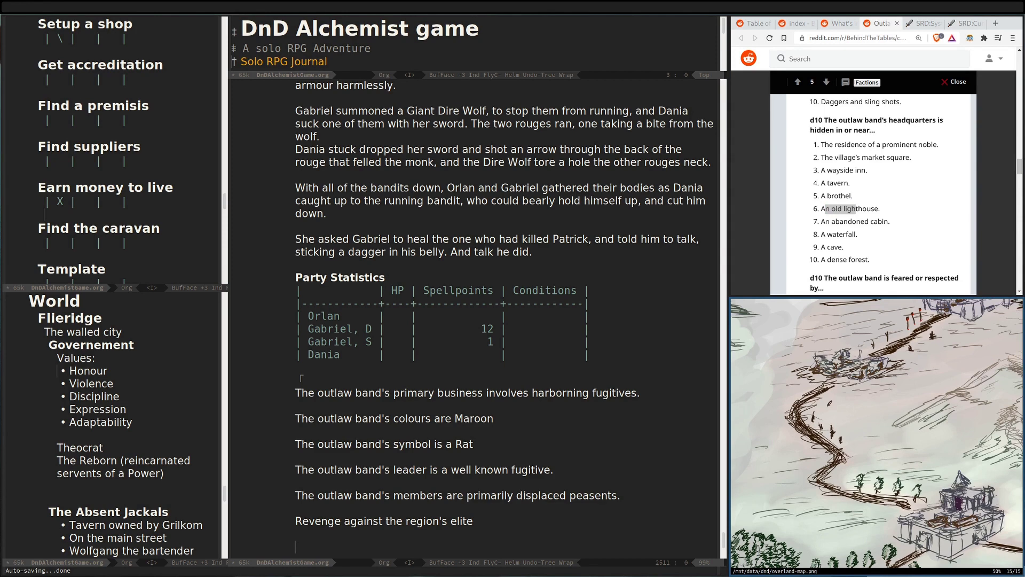
scroll(876, 433, "down", 4)
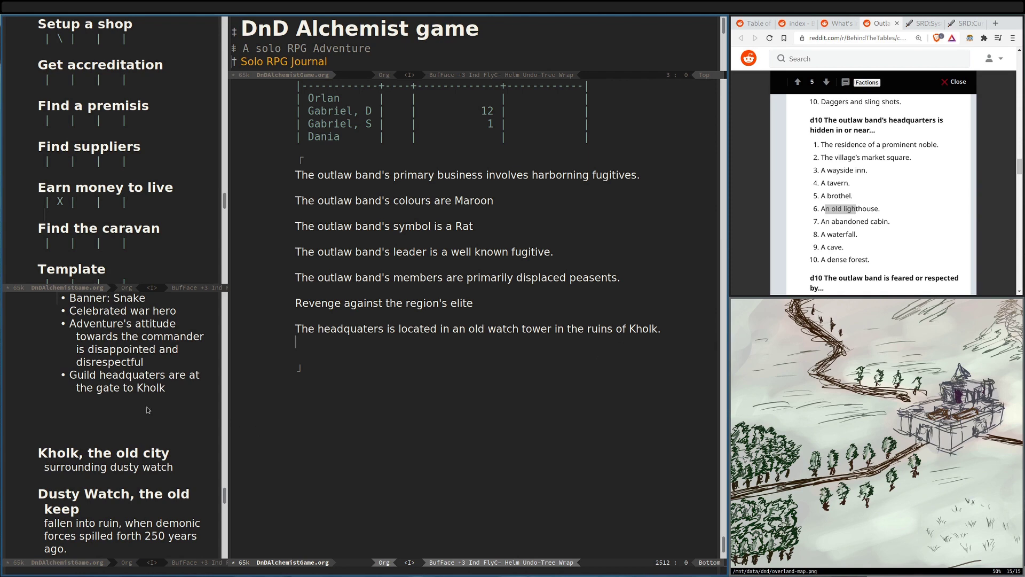
Generate an NPC profile above the World heading in the notes with roll-oracle-UNE-NPC-creator at Standard randomness
scroll(96, 405, "down", 5)
key("alt+x")
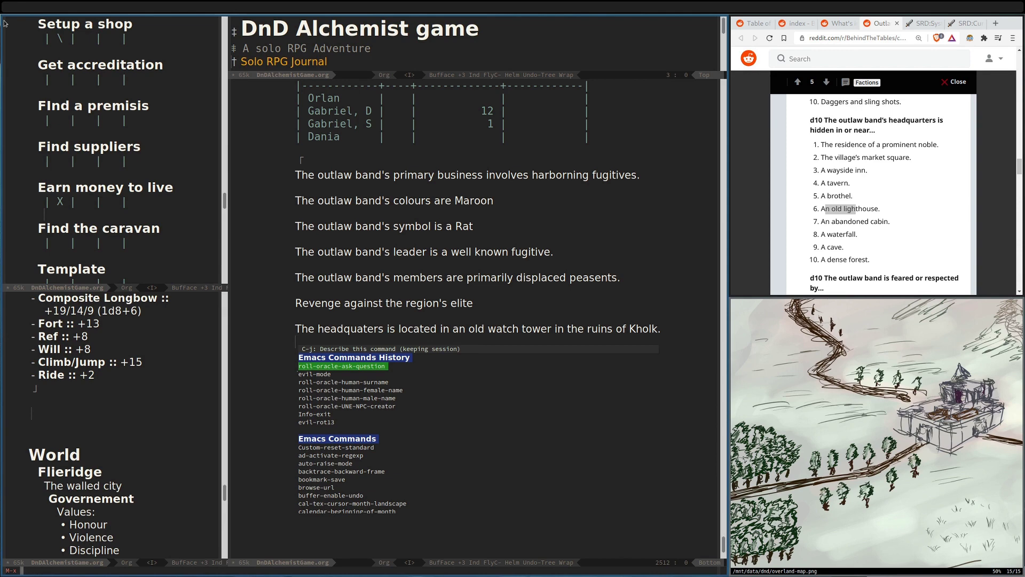
key("Down")
key("Down")
key("Down")
key("Down")
key("Down")
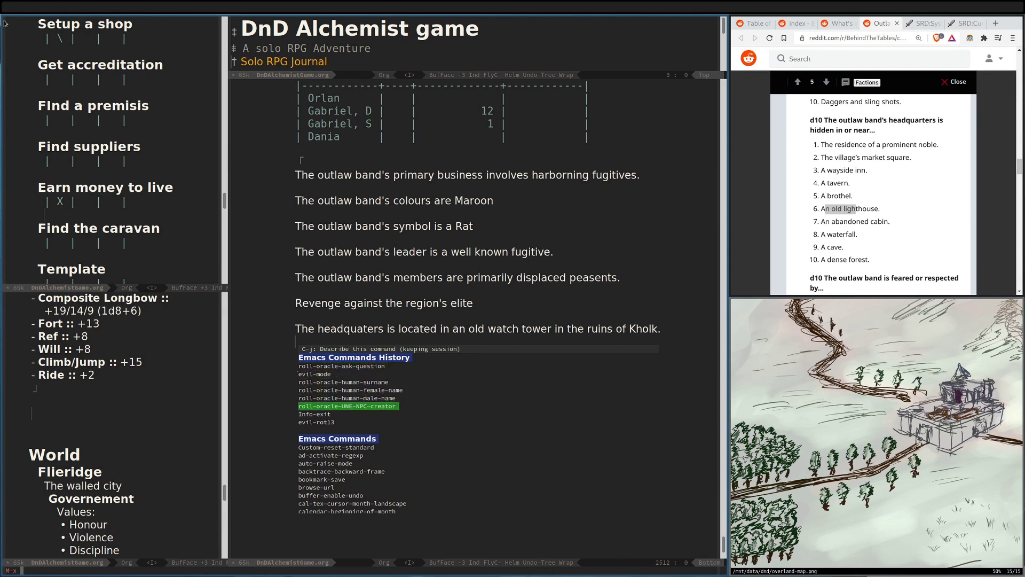
key("Return")
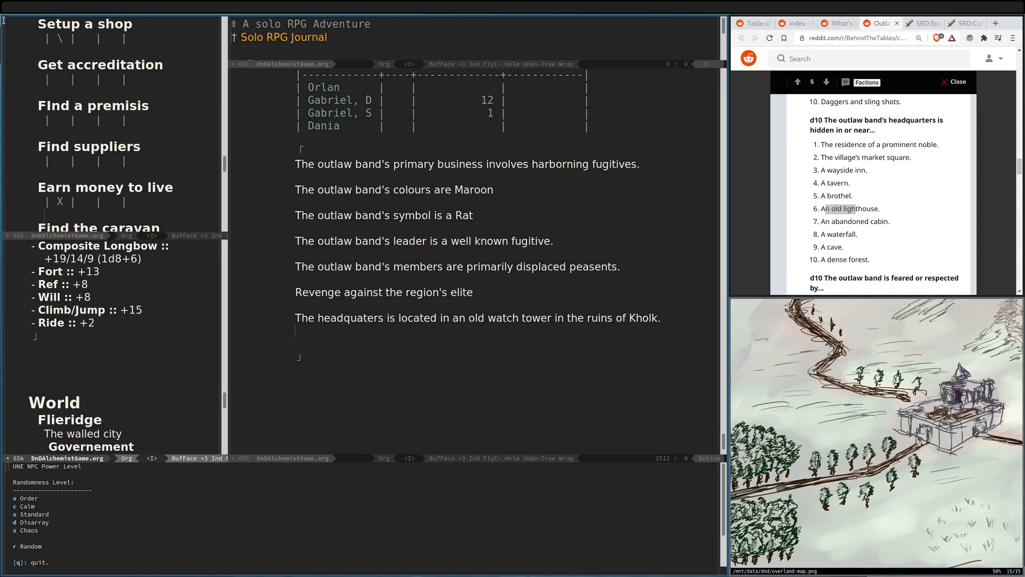
key("s")
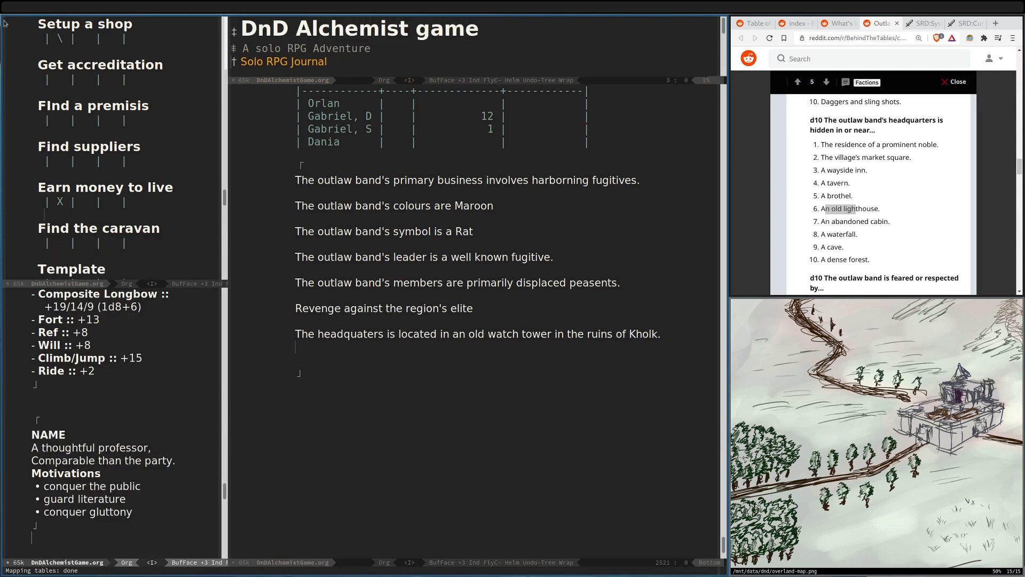
key("ctrl+l")
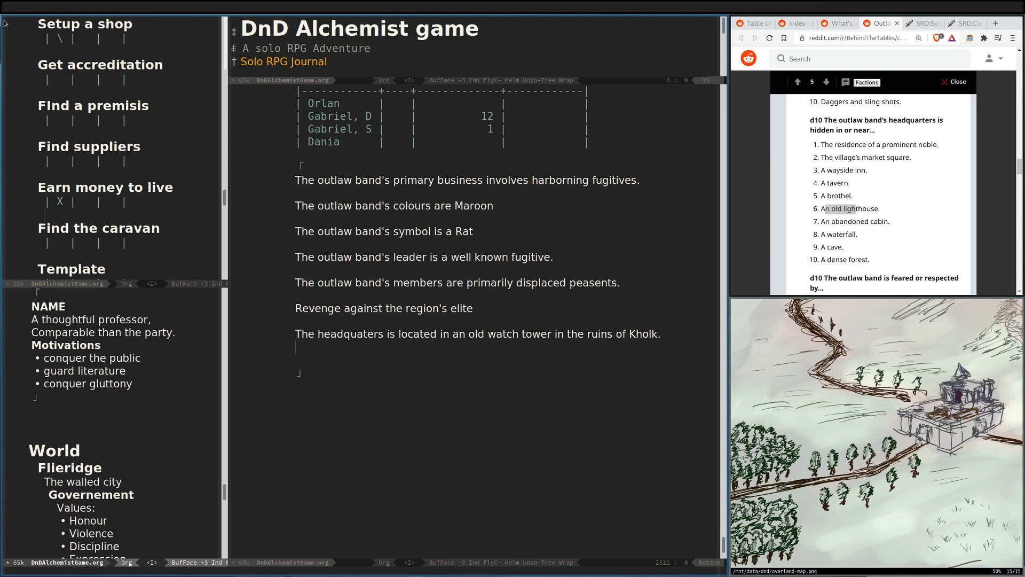
Replace the new NPC's NAME placeholder with a random first name from roll-oracle-human-female-name
key("alt+x")
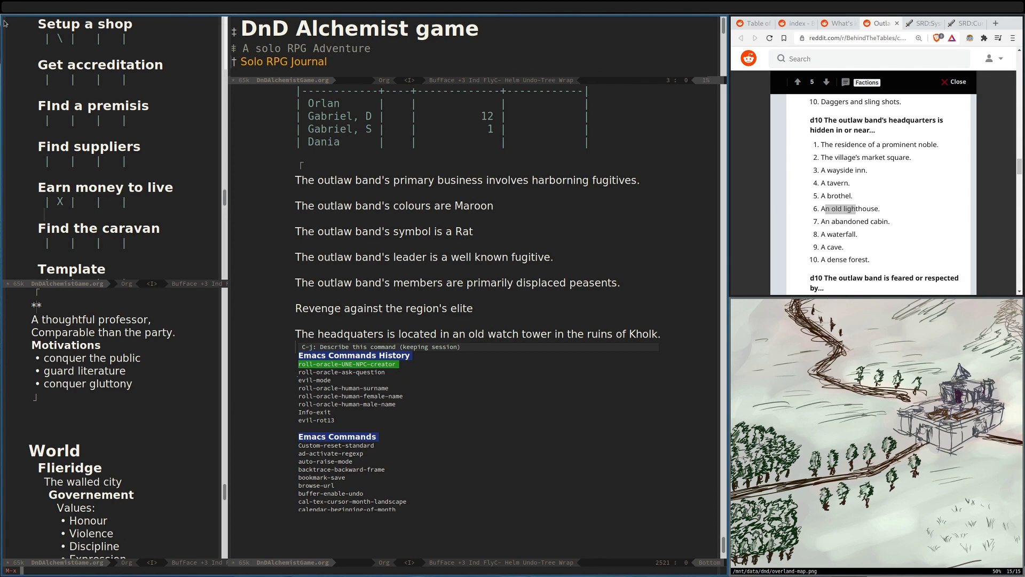
key("Down")
key("Down")
key("Down")
key("Down")
key("Return")
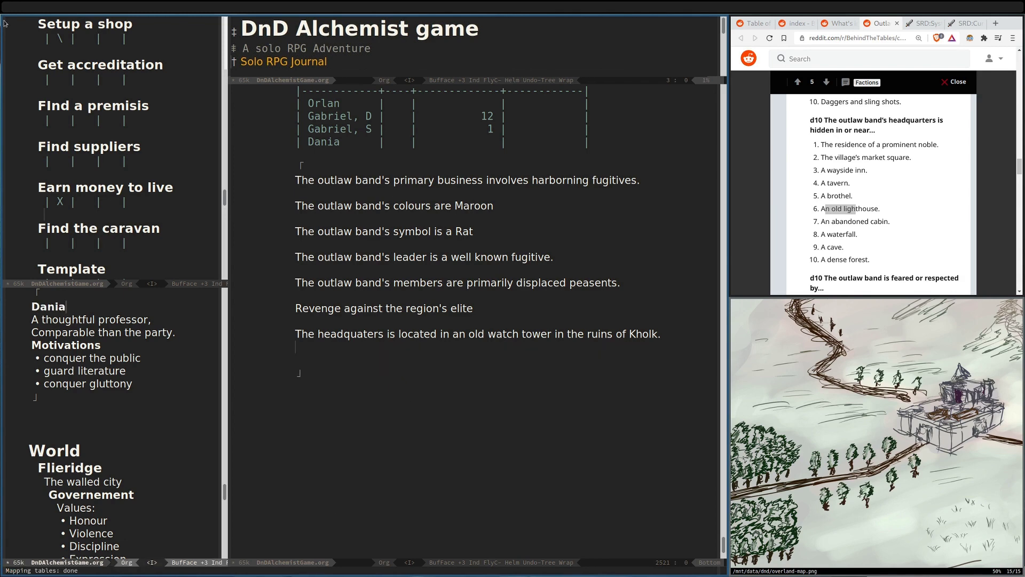
Redo the NPC's bold name with a surname from roll-oracle-human-surname preceded by the first name, keeping the description on its own line
key("BackSpace")
key("BackSpace")
key("BackSpace")
key("BackSpace")
key("BackSpace")
key("alt+x")
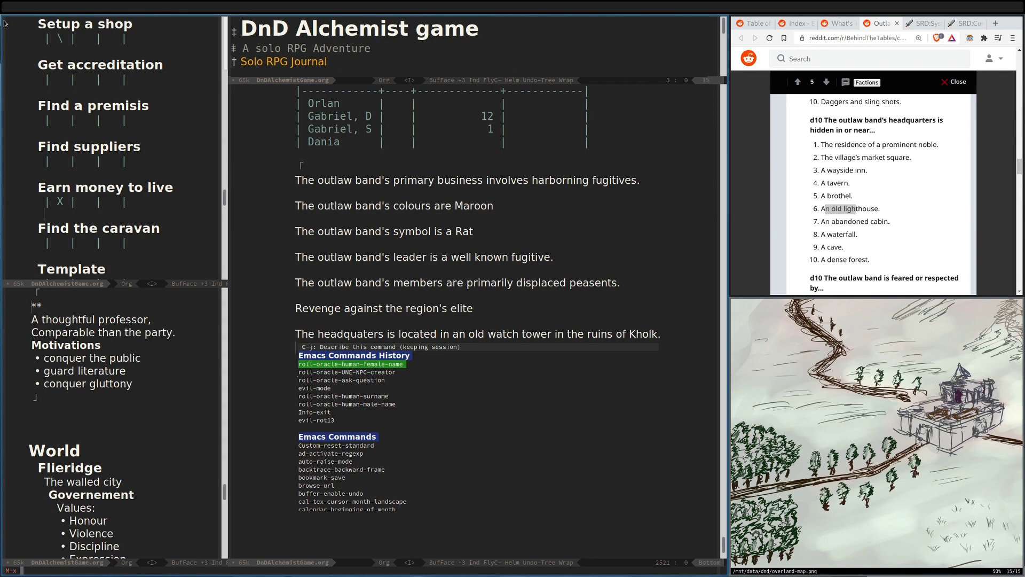
key("Right")
key("Down")
key("Down")
key("Down")
key("Down")
key("Return")
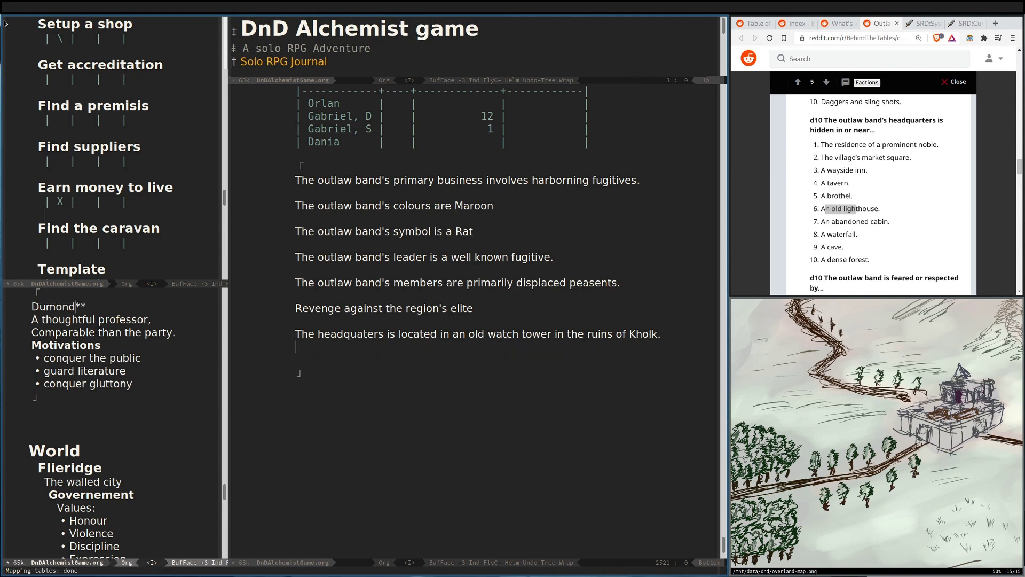
type("Dania")
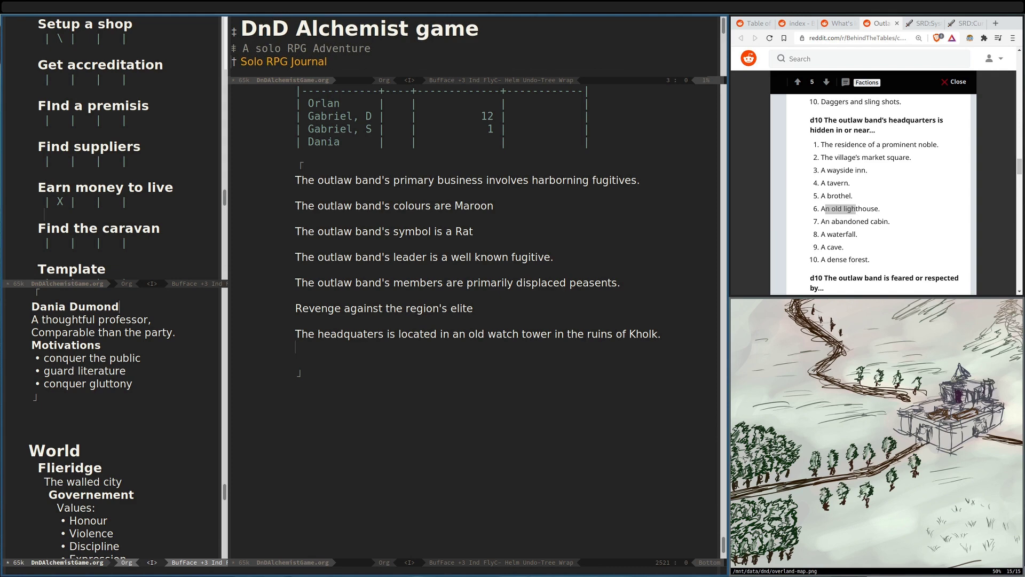
key("Delete")
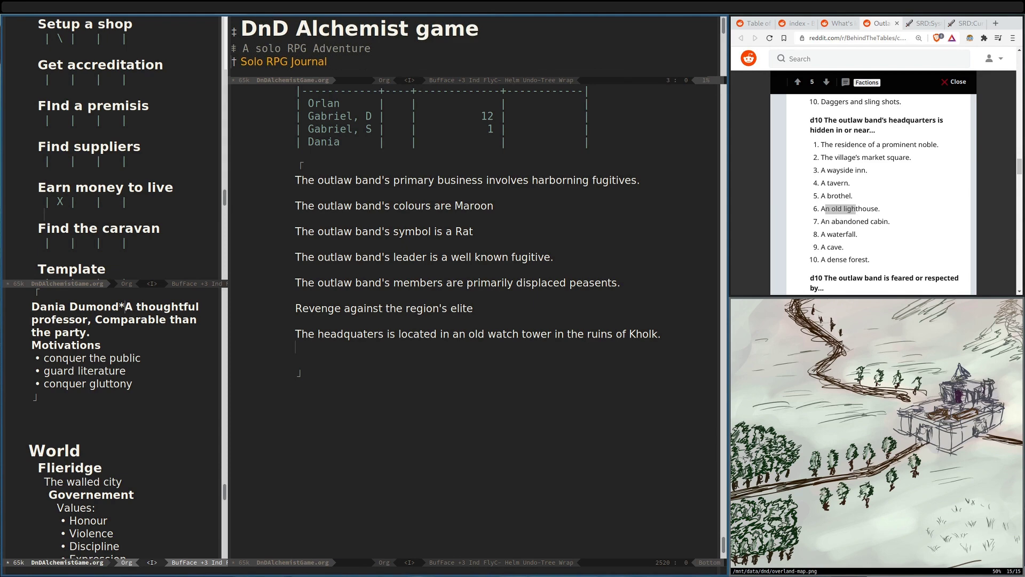
key("Return")
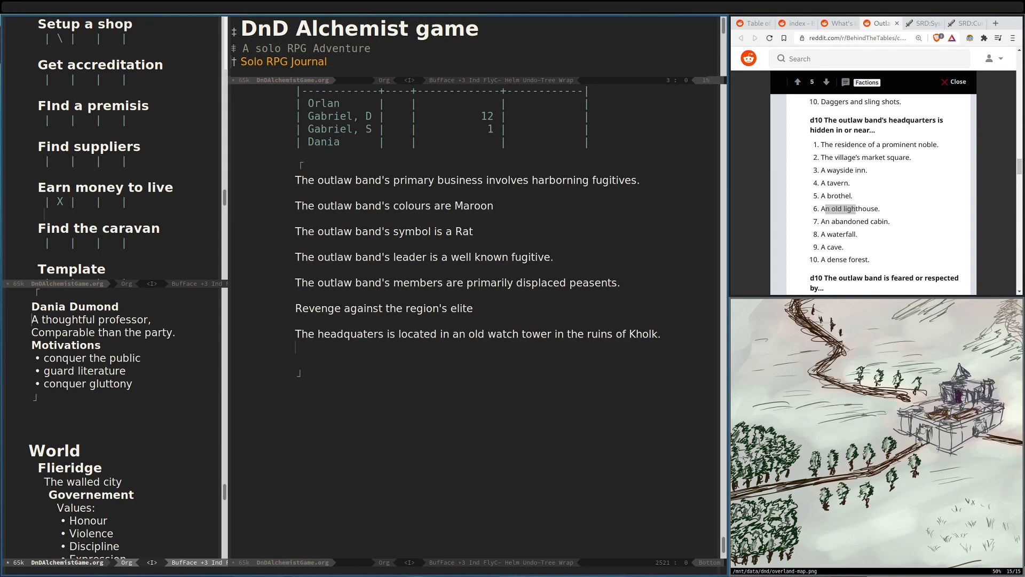
Consult the feared-or-respected table and add the line "The outlaw band is respected by women and children" below the headquarters entry
scroll(854, 208, "down", 2)
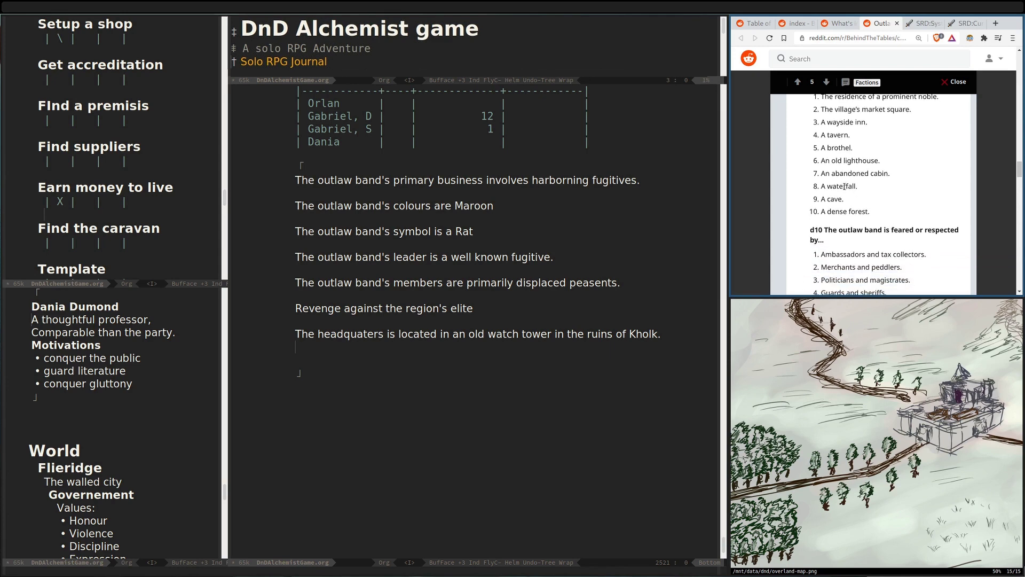
scroll(858, 201, "up", 3)
scroll(858, 148, "down", 3)
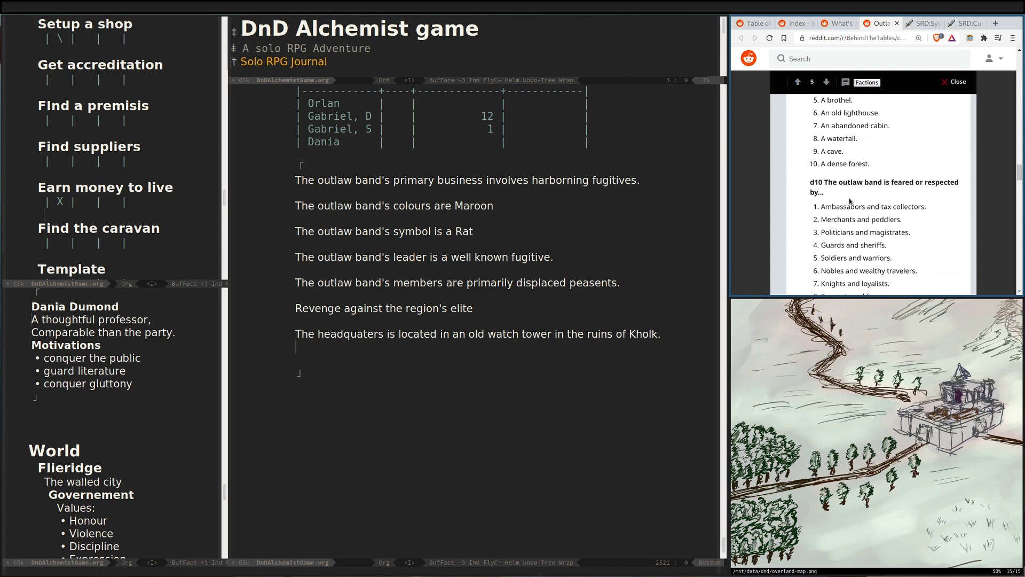
scroll(873, 207, "down", 2)
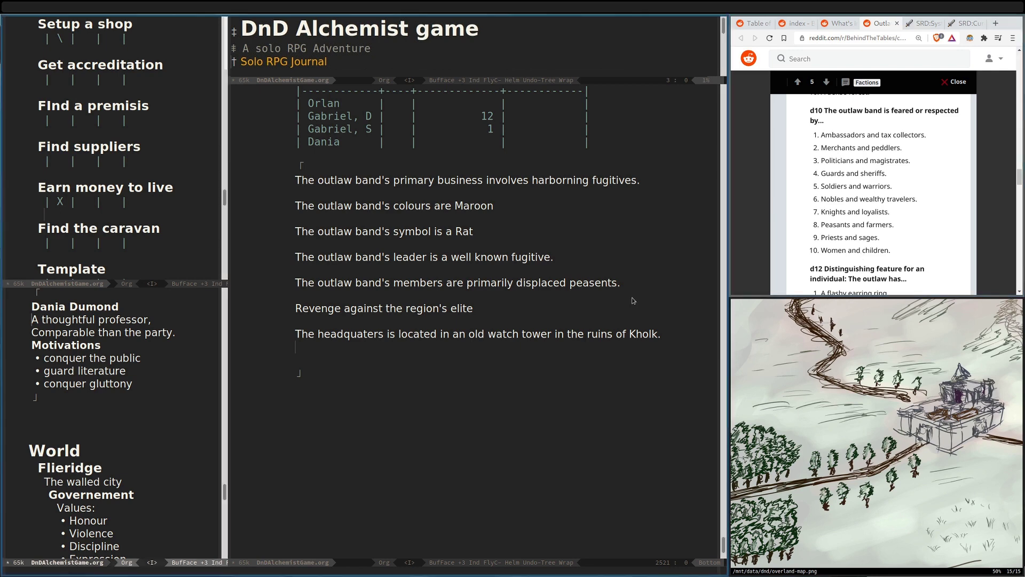
left_click(307, 363)
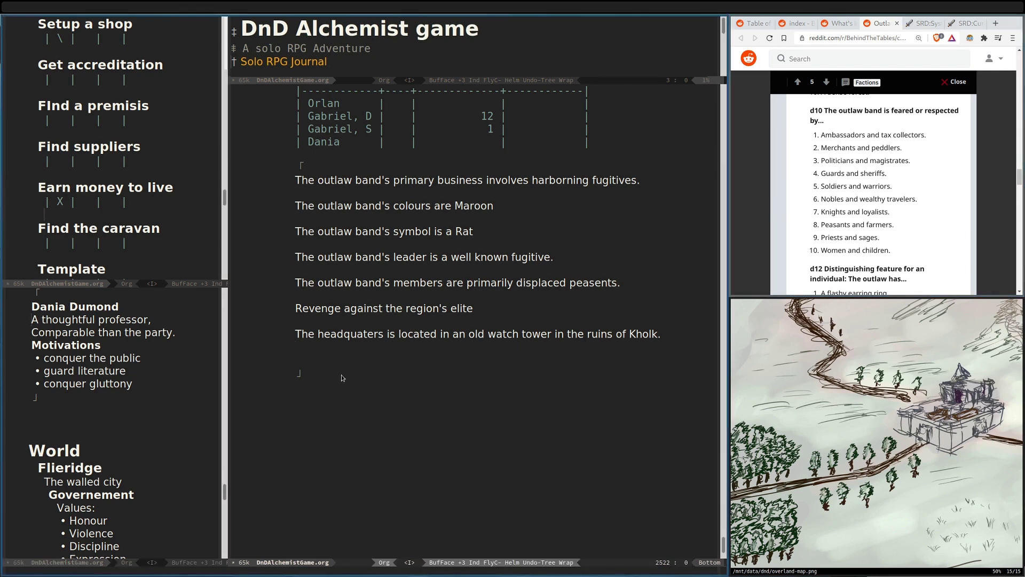
type("The outlaw band is respected by women and children")
Examine the individual outlaw's distinguishing feature table and the start of the poachers' favorite prey table
scroll(805, 174, "down", 3)
scroll(804, 177, "down", 2)
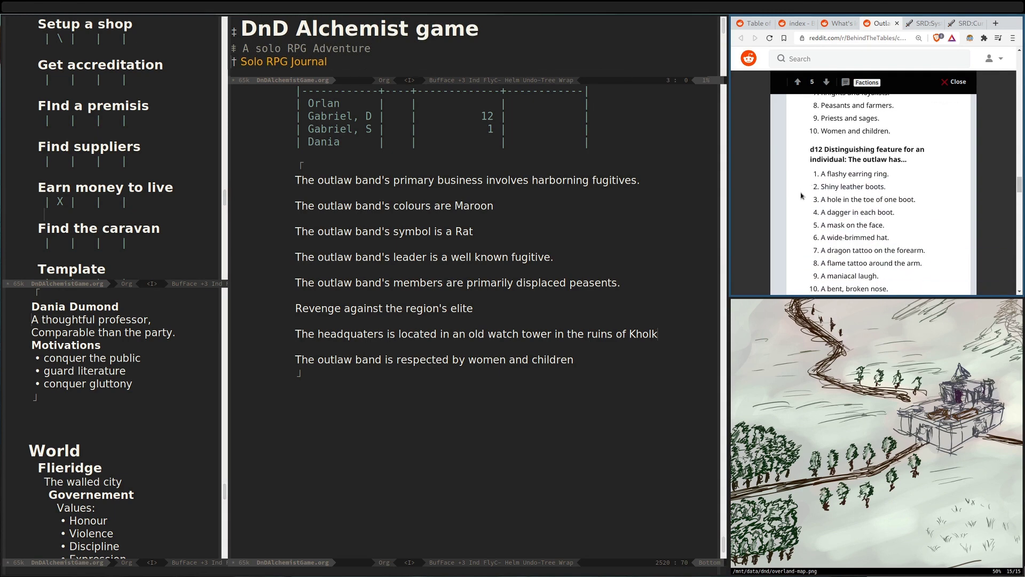
scroll(803, 193, "down", 1)
left_click_drag(824, 126, 831, 277)
scroll(854, 267, "down", 2)
scroll(886, 253, "up", 3)
left_click_drag(825, 151, 836, 263)
scroll(846, 213, "down", 7)
scroll(845, 199, "down", 1)
left_click_drag(831, 159, 936, 158)
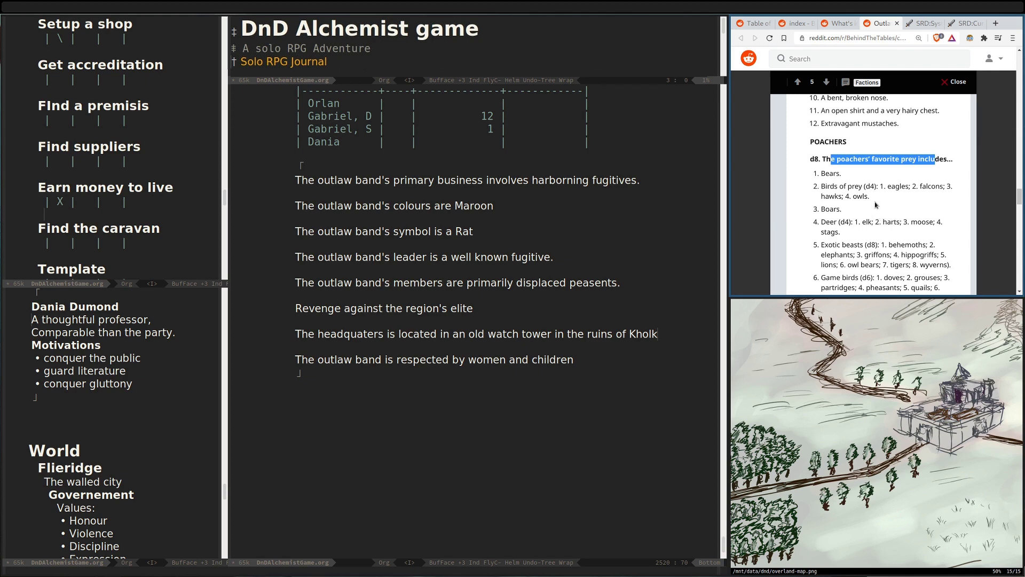
Consult the robbers tables and add the lines "They typically strike with ambush tactics" and "They are notorious for drinking too much ale"
scroll(849, 194, "down", 5)
scroll(848, 195, "down", 15)
scroll(849, 196, "down", 1)
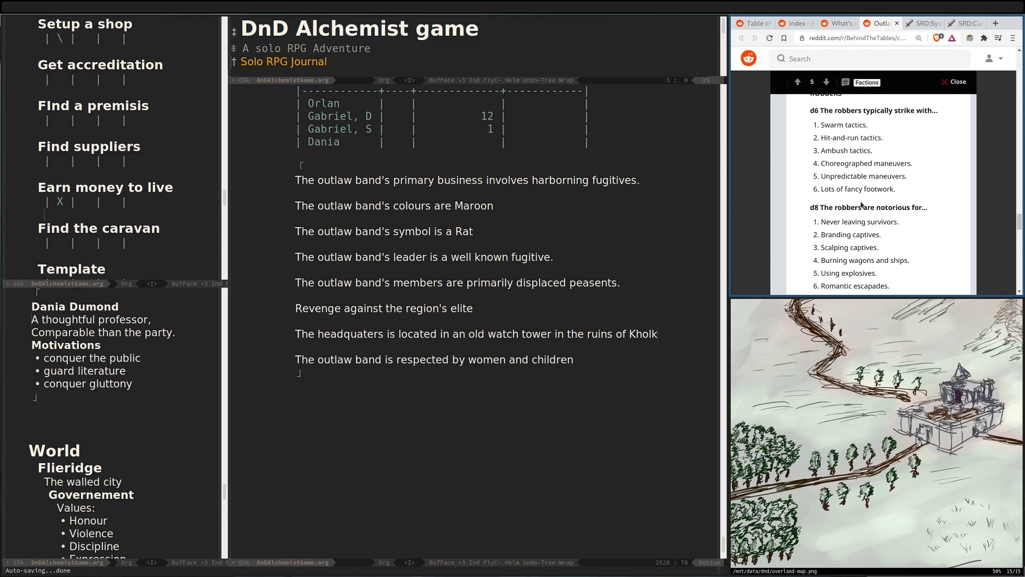
scroll(863, 203, "down", 1)
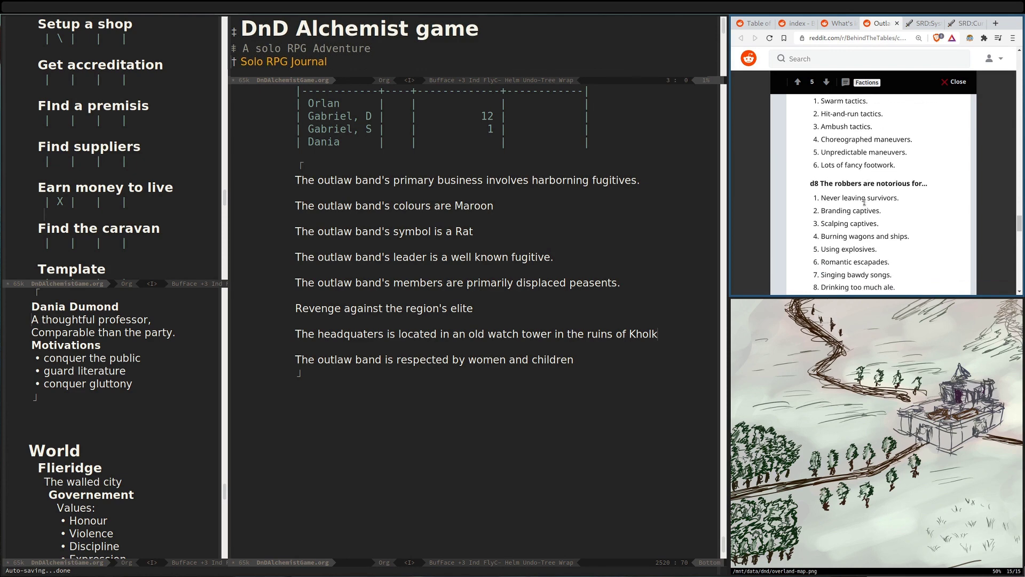
scroll(865, 209, "up", 1)
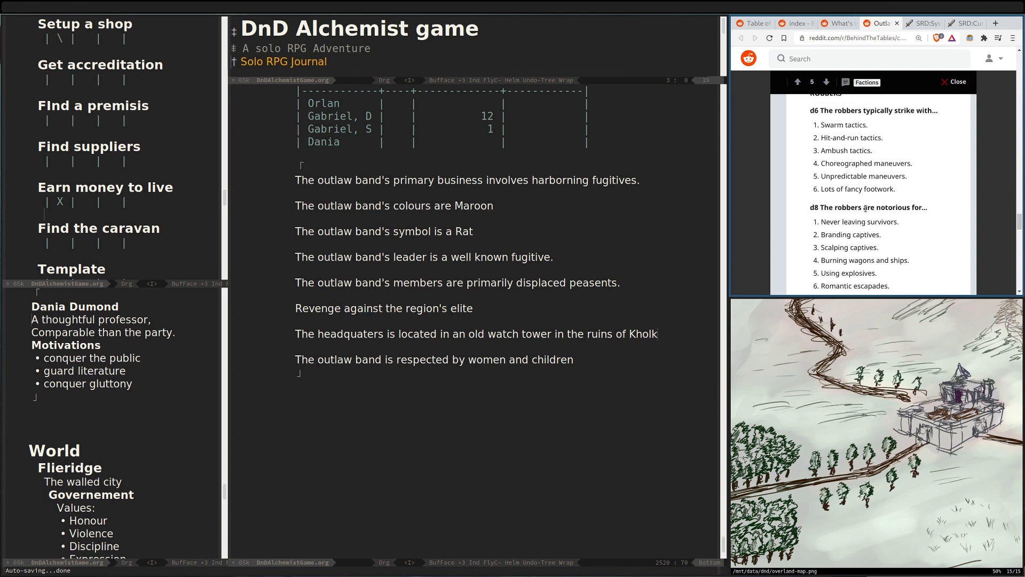
left_click(582, 361)
key("Return")
key("Return")
type("They are notorious for drinking")
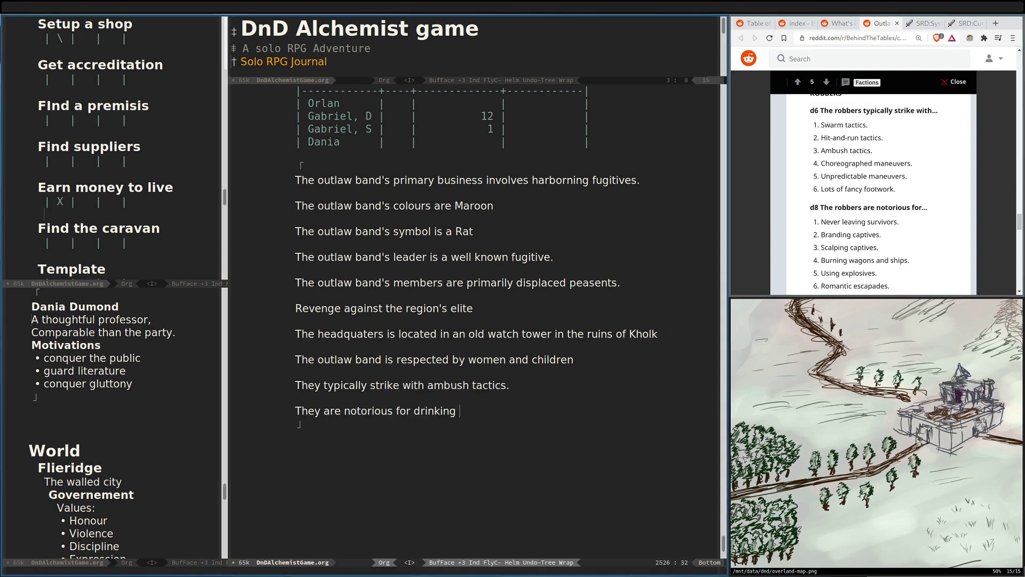
type("too much ale")
key("Up")
key("BackSpace")
Insert a random name from roll-oracle-elf-male-name on the blank line between the new NPC's profile and the World heading
scroll(876, 209, "down", 8)
scroll(876, 209, "up", 8)
scroll(880, 227, "up", 3)
left_click(483, 425)
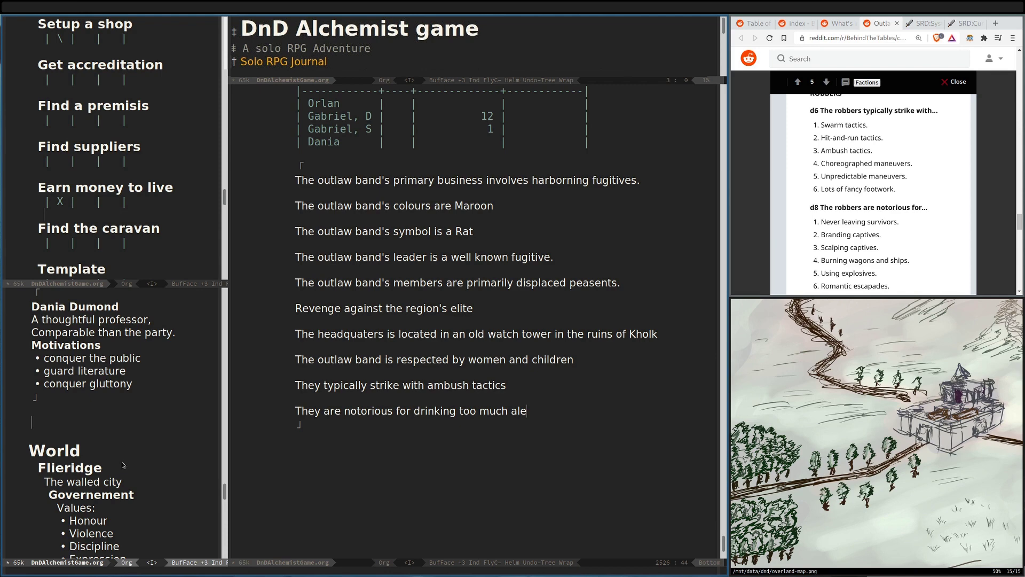
key("alt+x")
type("elf ")
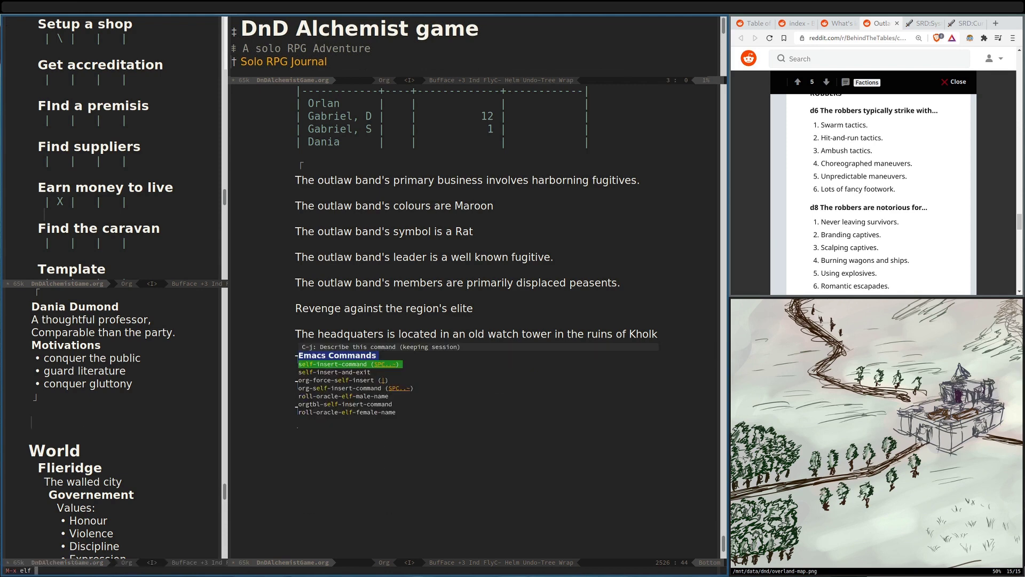
type("male")
key("Return")
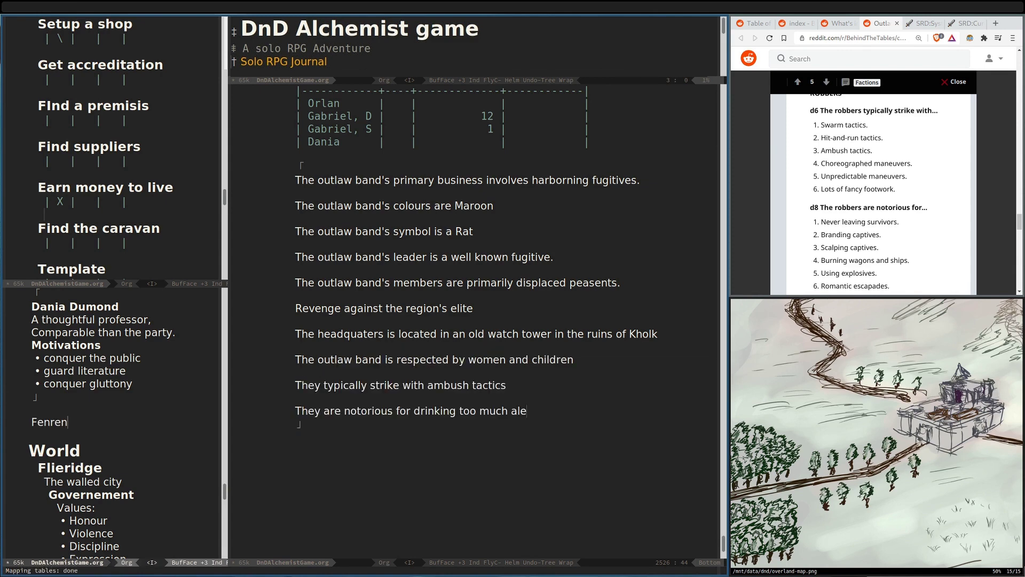
Block-wrap and bold the elf's name, adding ", the male elf that was traveling to Flieridge, that hte high priest wanted. Kidnapped by the outlaw band."
key("ctrl+c")
key("ctrl+comma")
key("C")
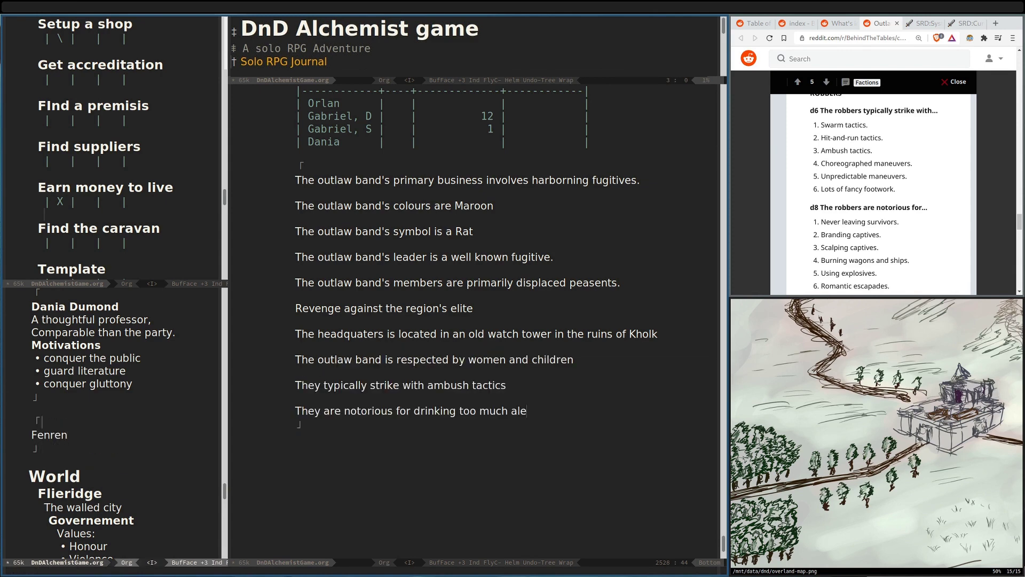
type("*")
key("End")
type("*, the male elf that was traveling to Flieridge, that hte high priest wanted. Kidnapped by the ")
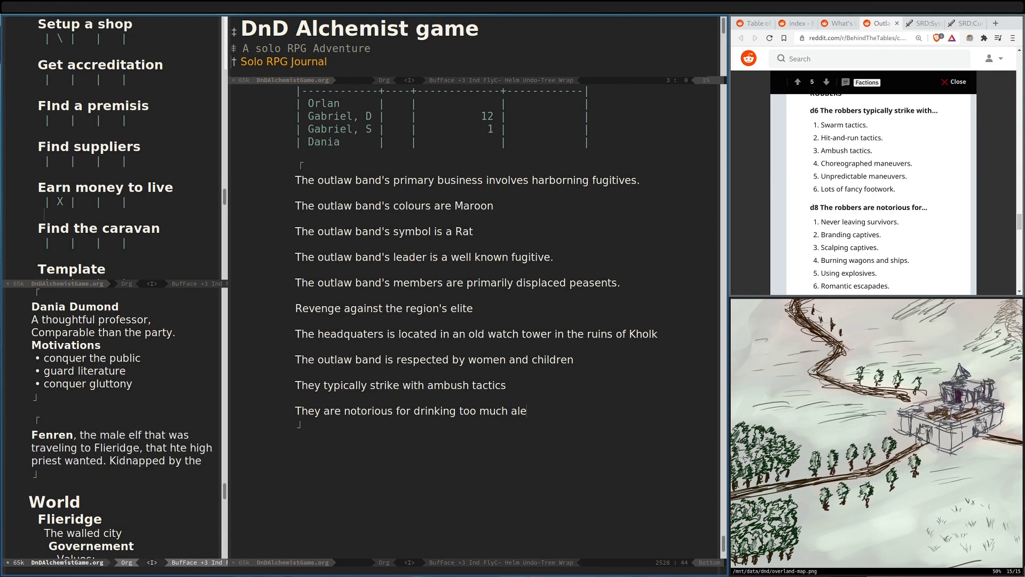
type("outlaw band.")
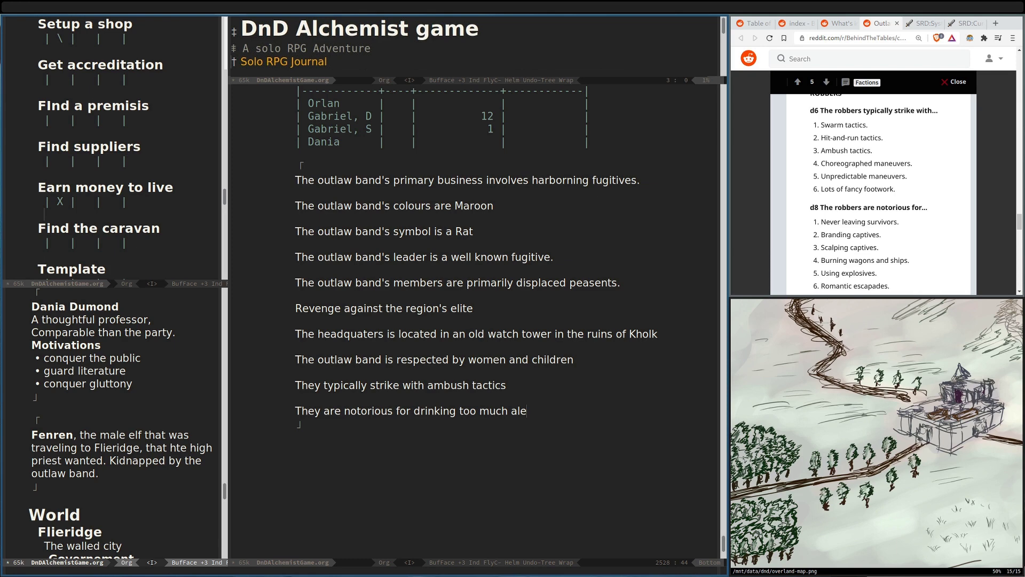
Consult the battle tracker and set Spellpoints to 14 in the first Party Statistics row and 13 in the second
key("ctrl+Tab")
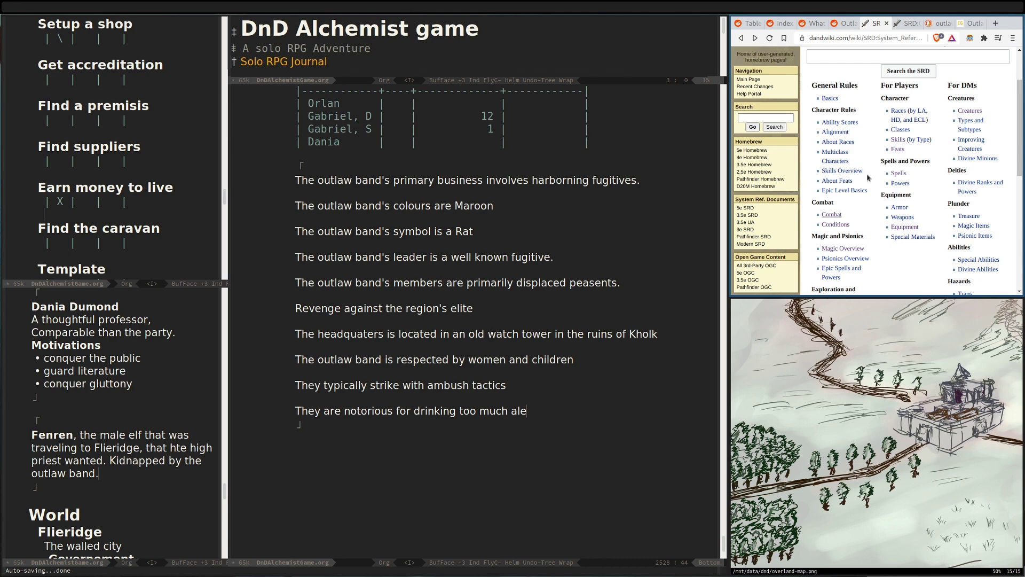
scroll(592, 328, "up", 3)
scroll(593, 328, "up", 4)
scroll(593, 328, "down", 10)
scroll(493, 256, "up", 5)
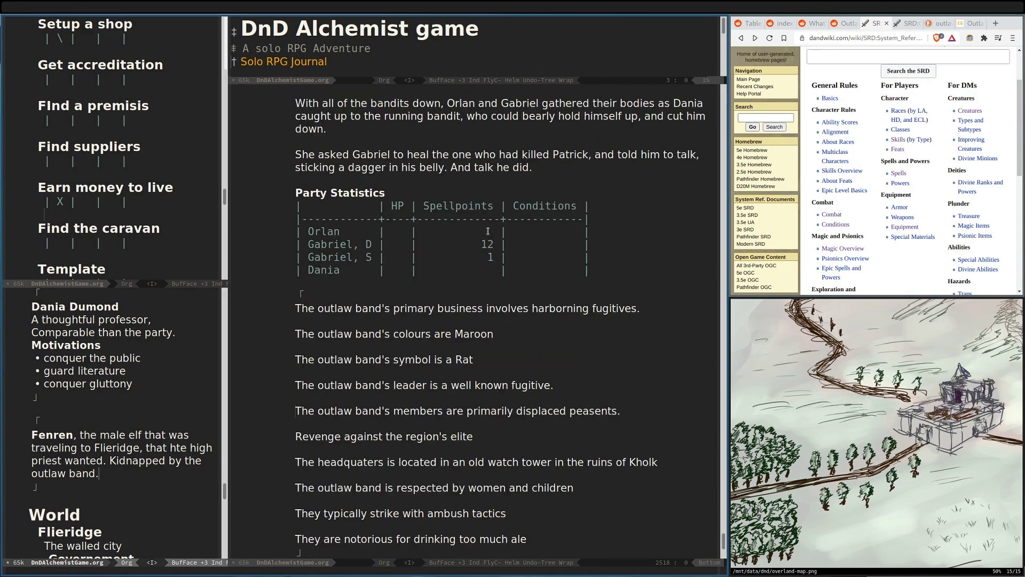
scroll(495, 262, "up", 1)
scroll(496, 261, "up", 10)
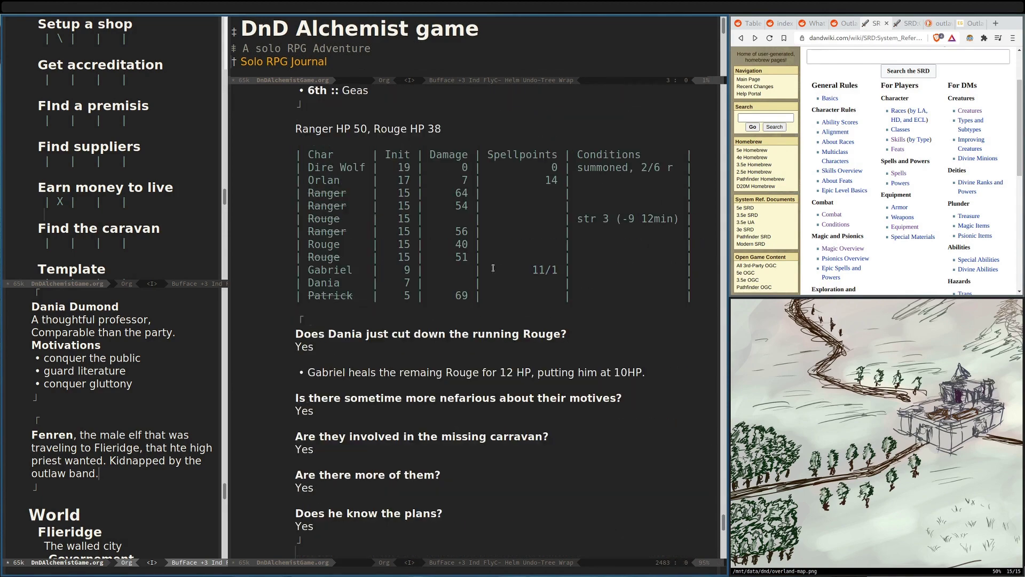
scroll(511, 237, "down", 5)
left_click(493, 436)
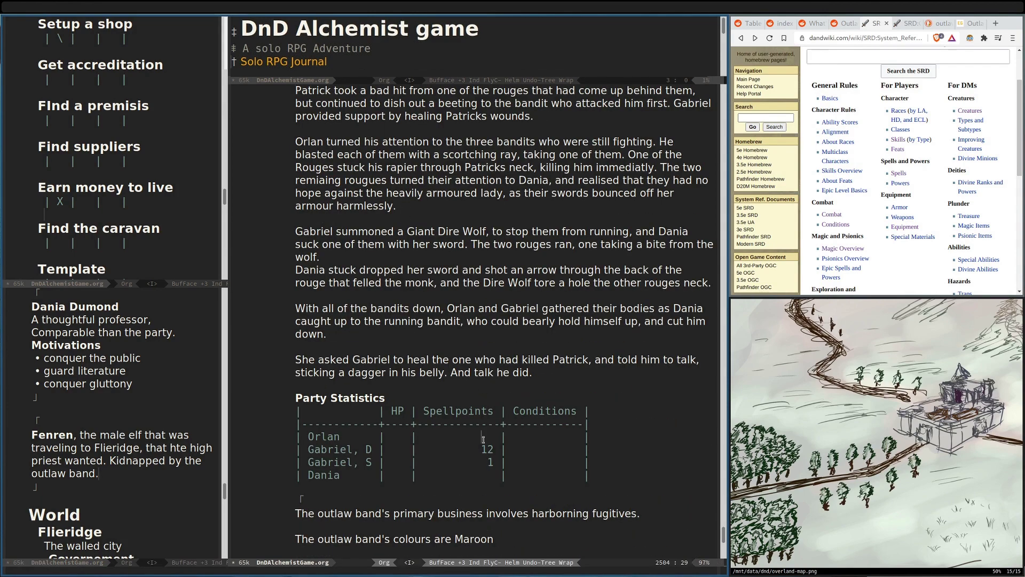
left_click(489, 450)
key("BackSpace")
type("3")
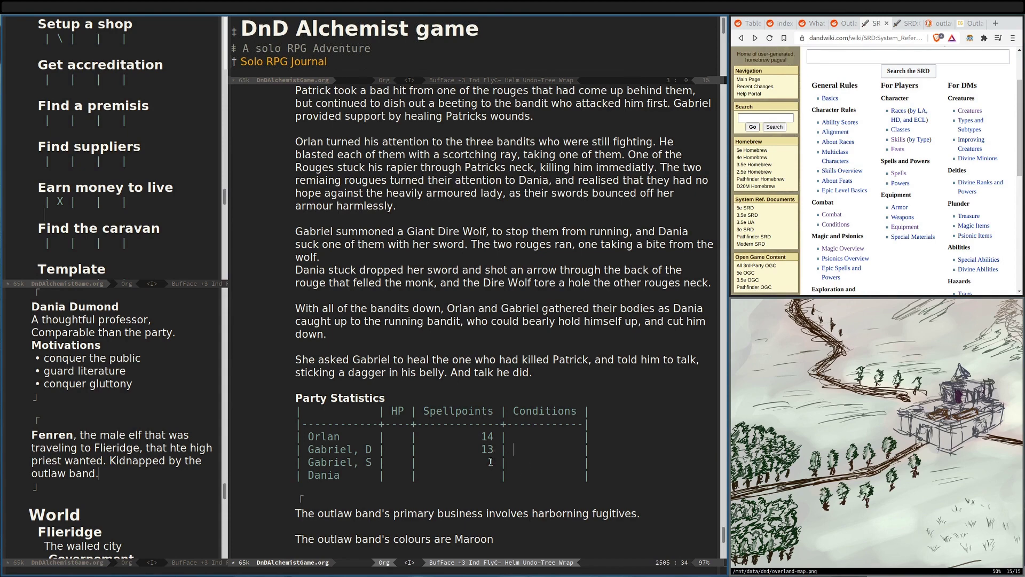
Below the outlaw band notes, ask the oracle "Is there a bounty for members of the Bandits?" with Likely odds
scroll(496, 444, "down", 10)
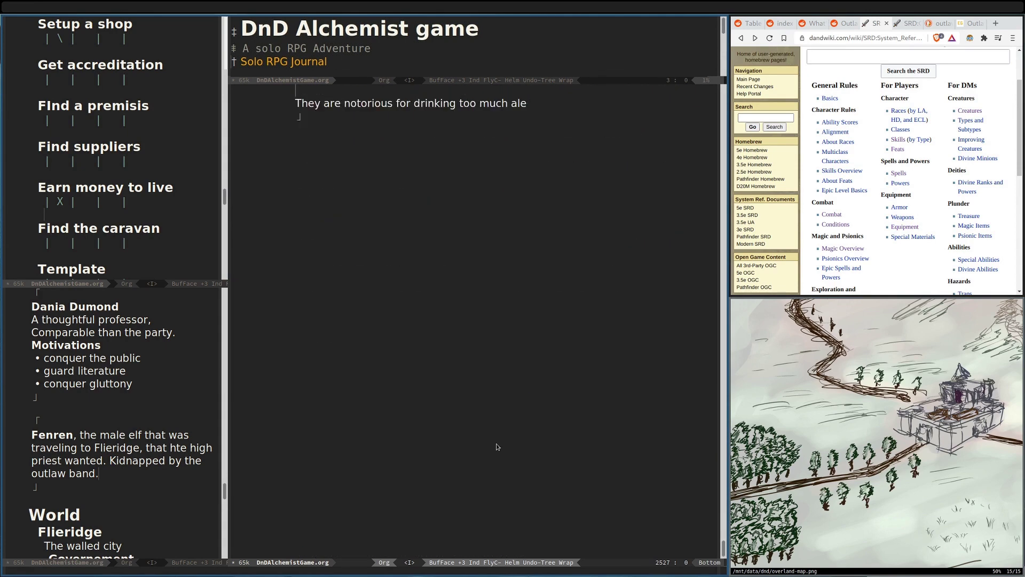
scroll(495, 444, "up", 3)
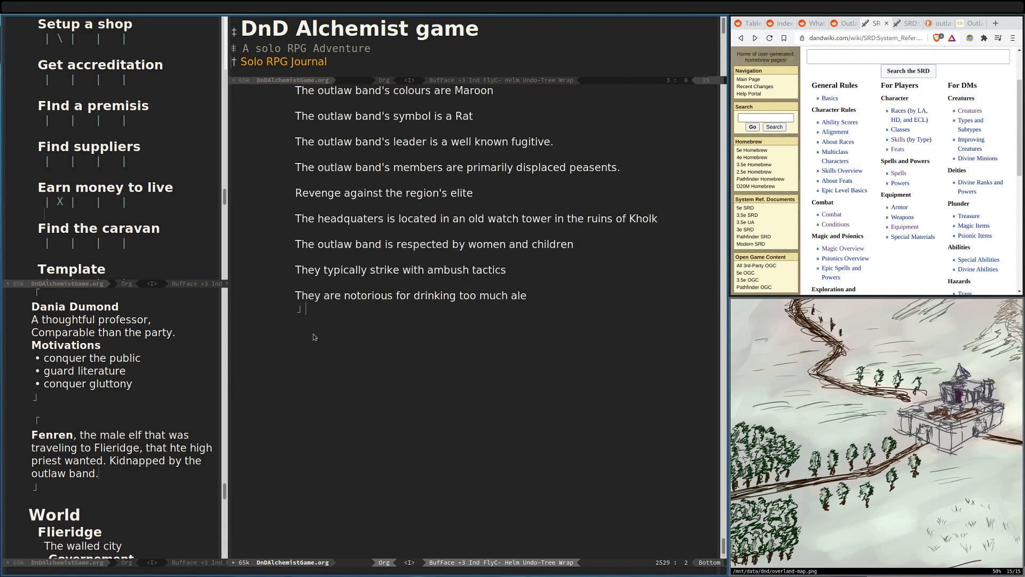
left_click(290, 349)
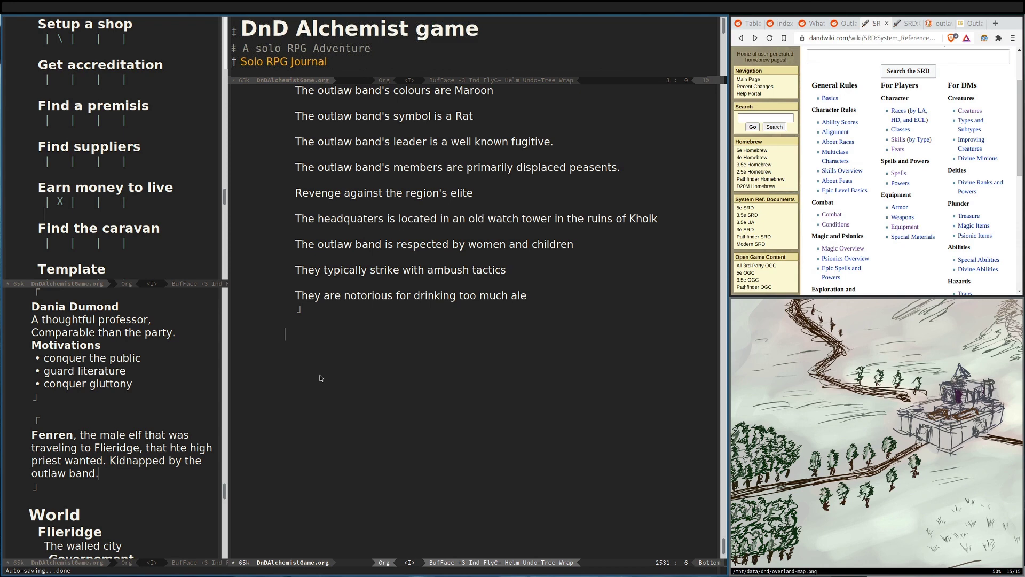
key("alt+x")
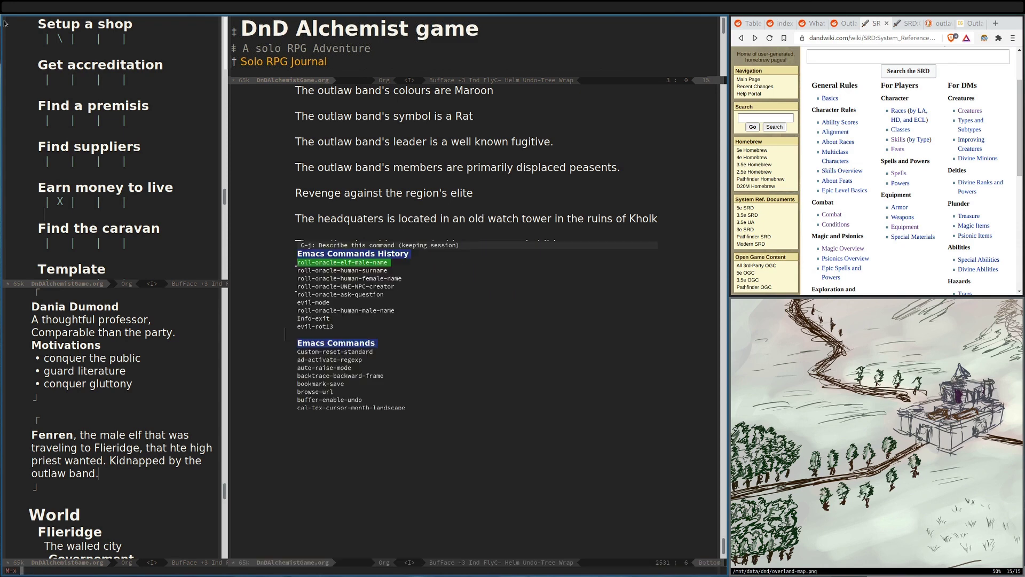
type("o")
type("ask")
key("Return")
type("Is there a bounty for these members?")
key("Return")
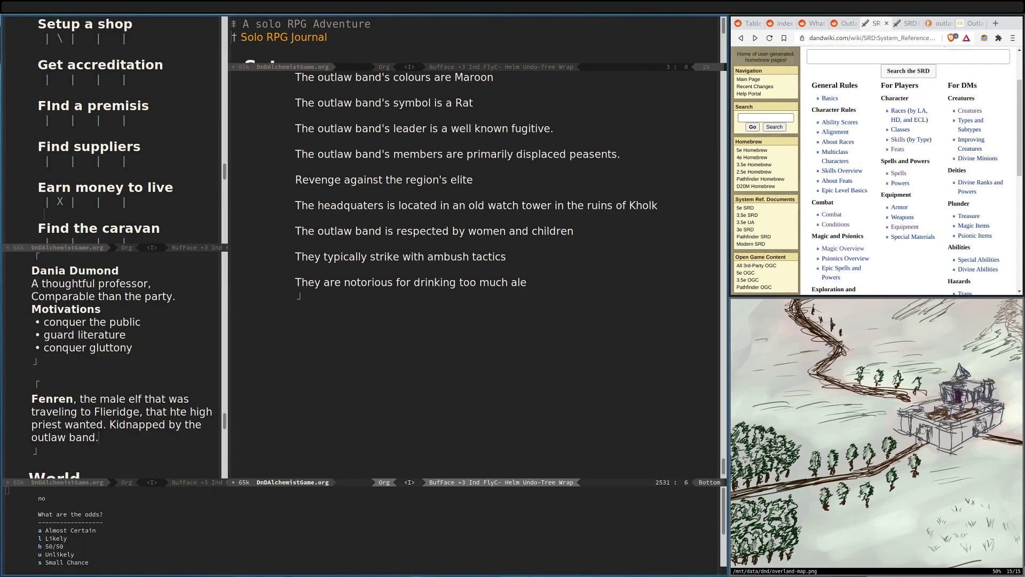
key("l")
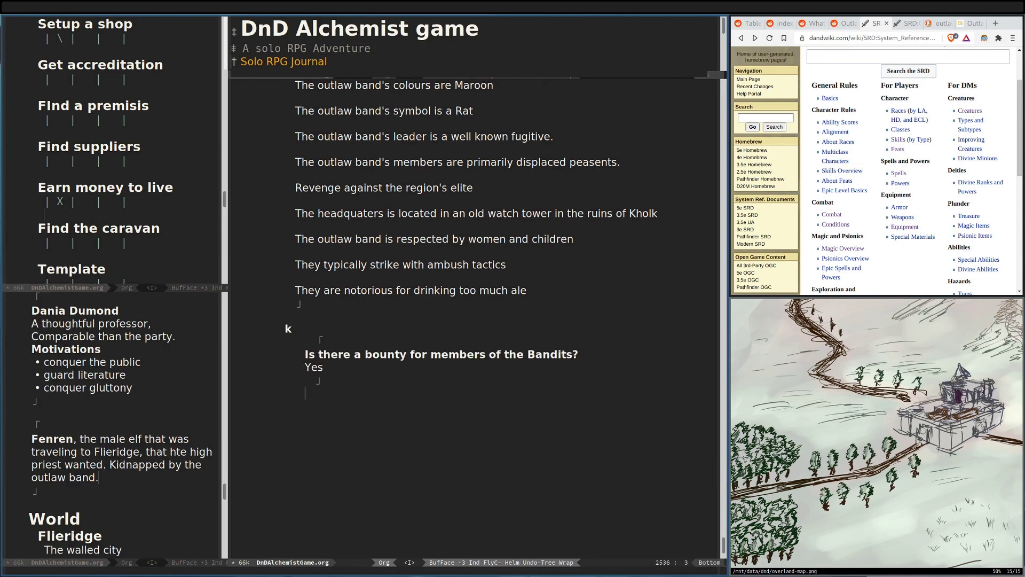
Delete the stray "k" line above the bounty question and start a new line below its answer block
key("Escape")
key("d")
key("d")
key("d")
key("d")
key("j")
key("j")
key("j")
key("j")
key("o")
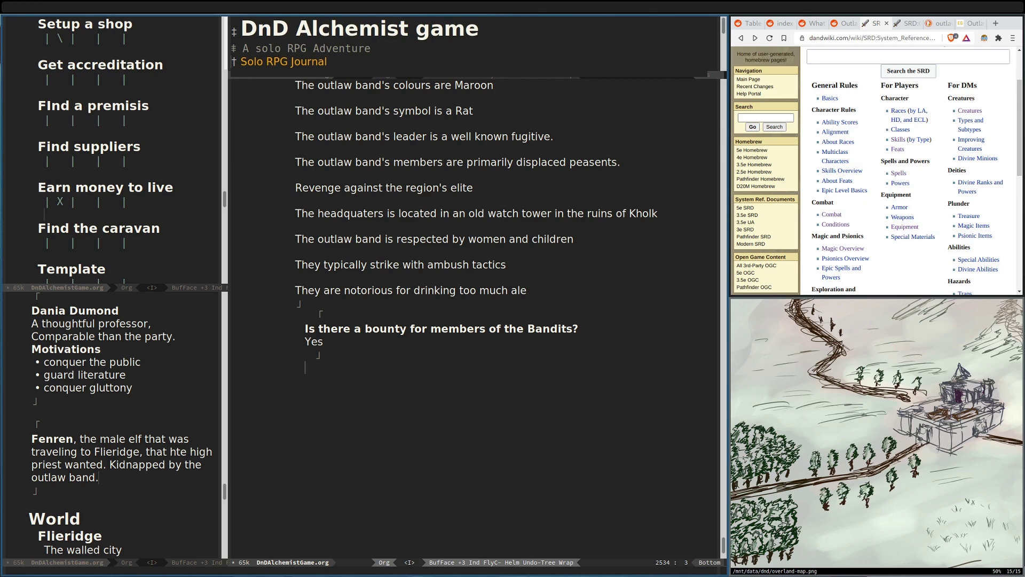
Ask the oracle with 50/50 odds whether the armoured lady of the party wants to claim the slain companion's body
key("alt+x")
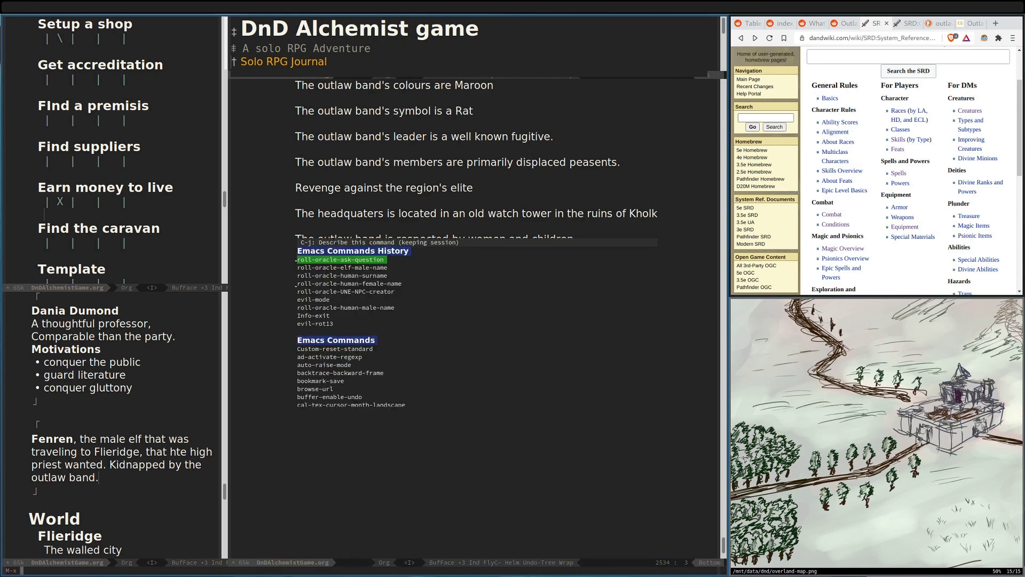
key("Return")
type("Does Dania want")
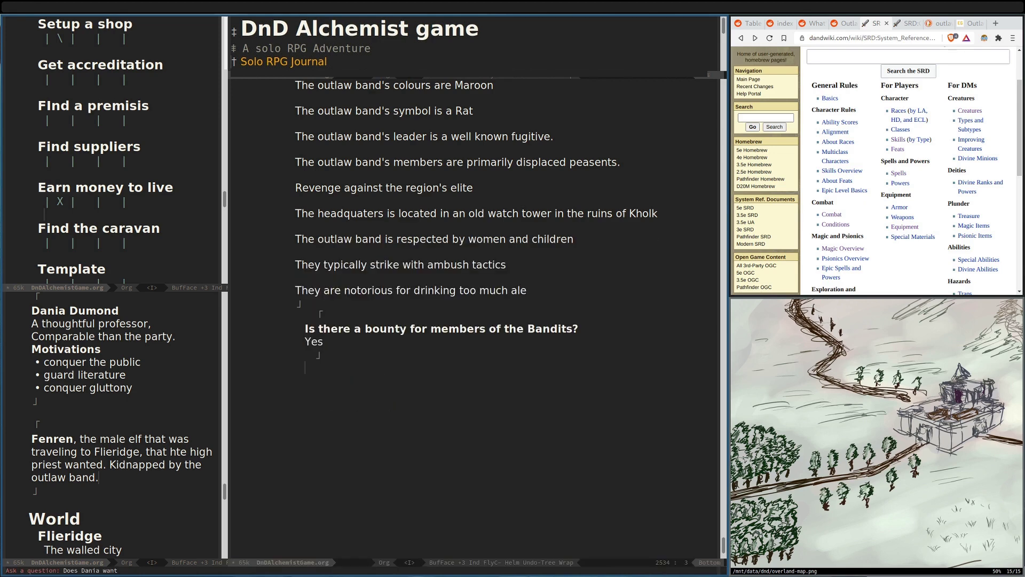
type(" to claim the body of patrick?")
key("Return")
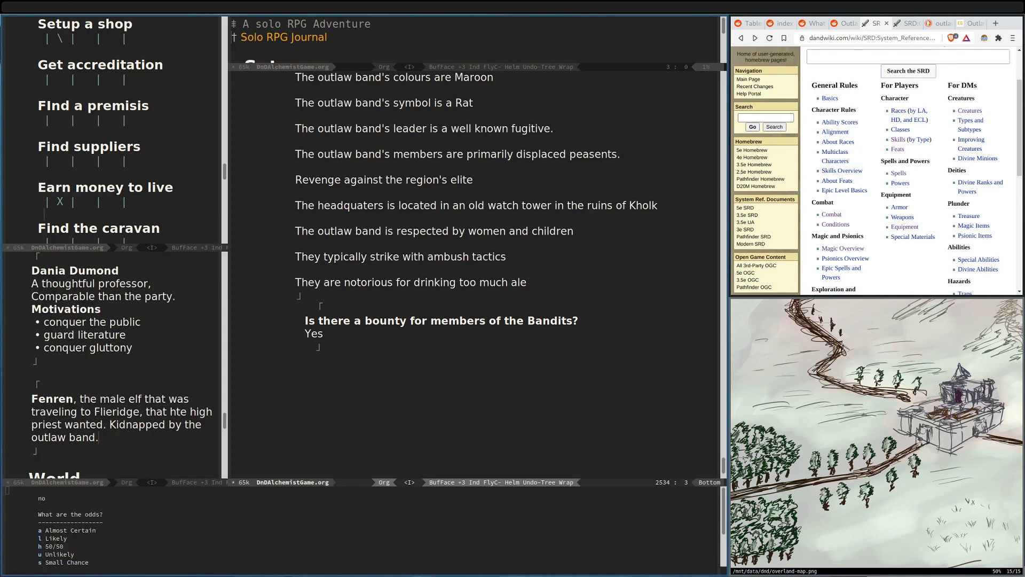
key("h")
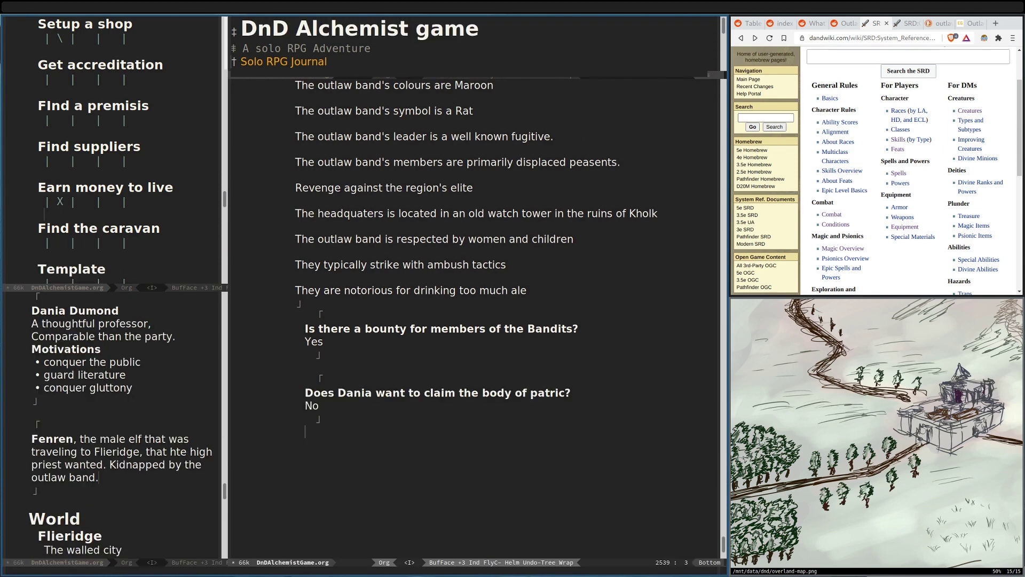
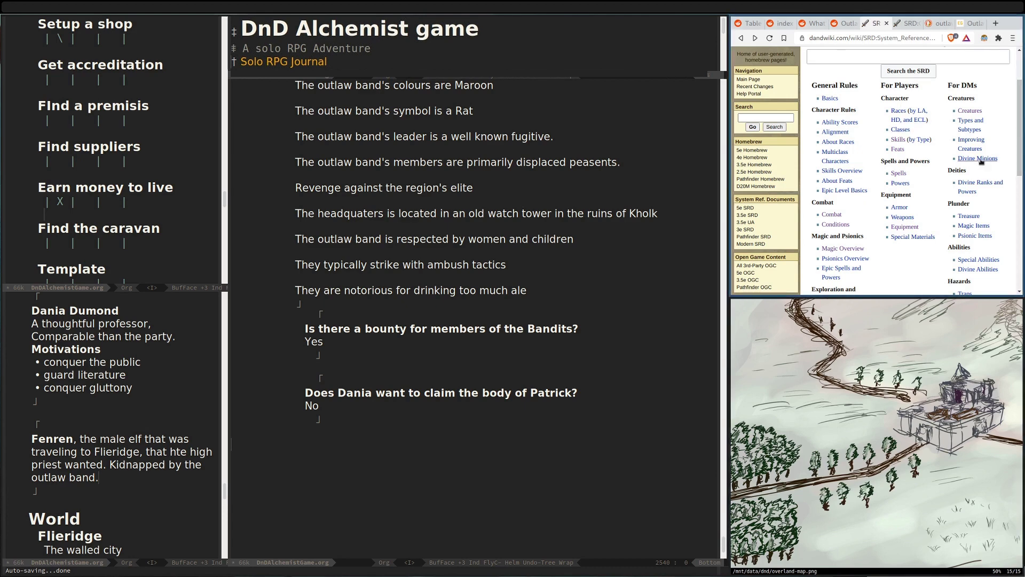
Open the SRD armor reference from the equipment page and examine the costs and bonuses of light, medium and heavy armor
middle_click(905, 227)
left_click(884, 27)
middle_click(827, 212)
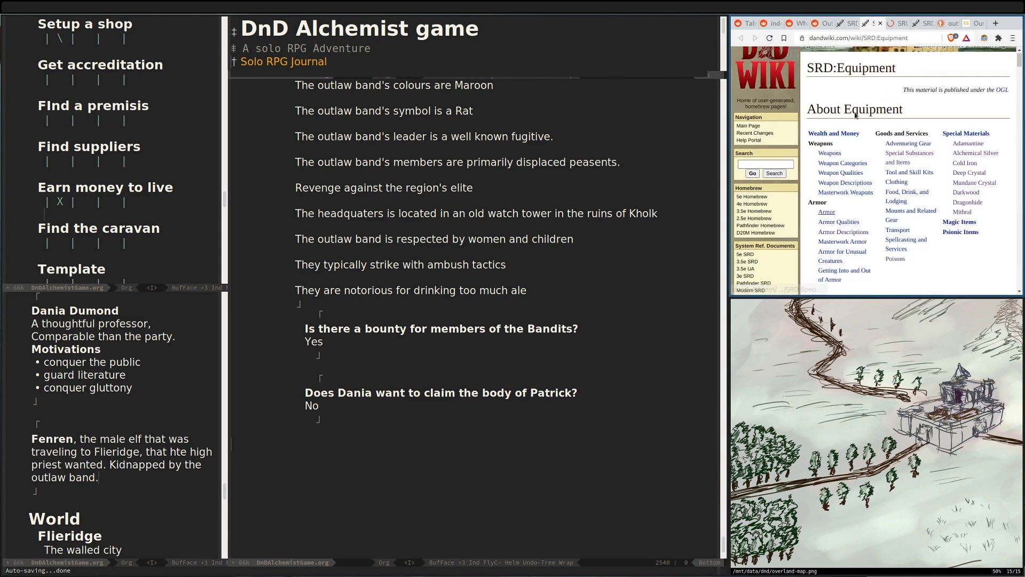
left_click(901, 23)
scroll(879, 182, "down", 10)
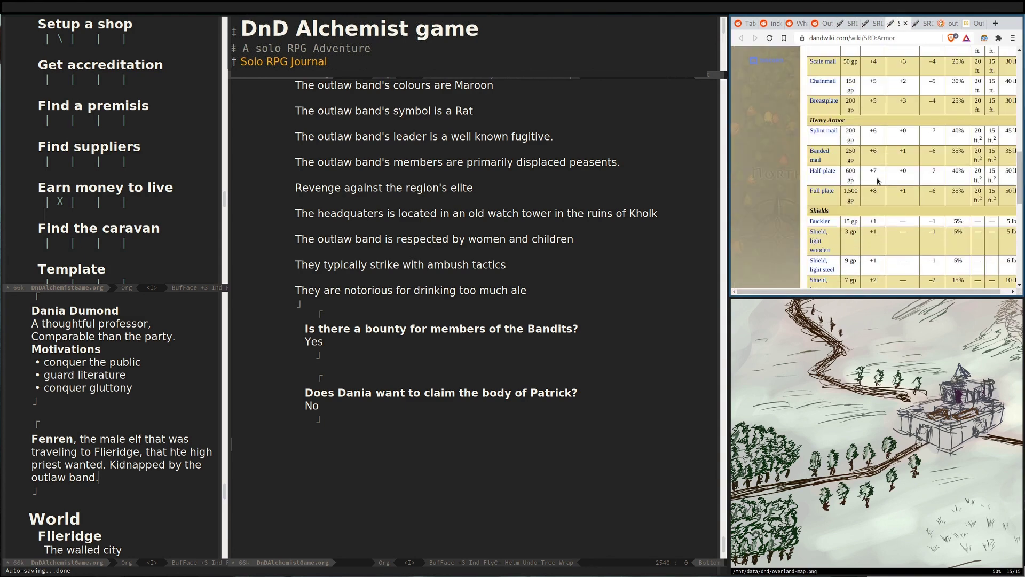
left_click_drag(868, 193, 909, 192)
scroll(938, 201, "up", 2)
scroll(938, 201, "up", 1)
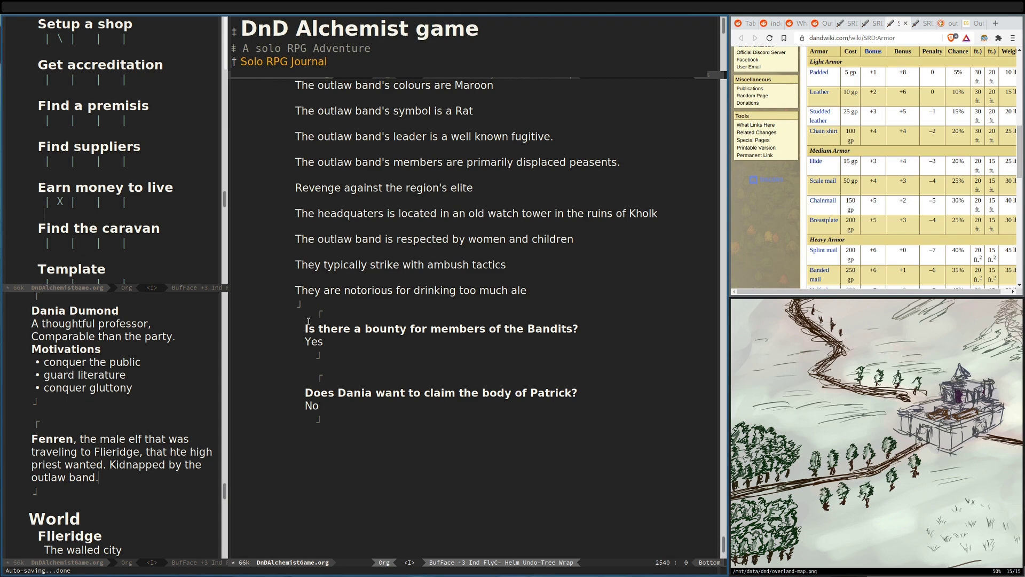
At the end of the journal, ask the oracle "Do the tracks lead us to a bandit encampment?" with 50/50 odds
left_click(461, 347)
key("ctrl+End")
key("alt+x")
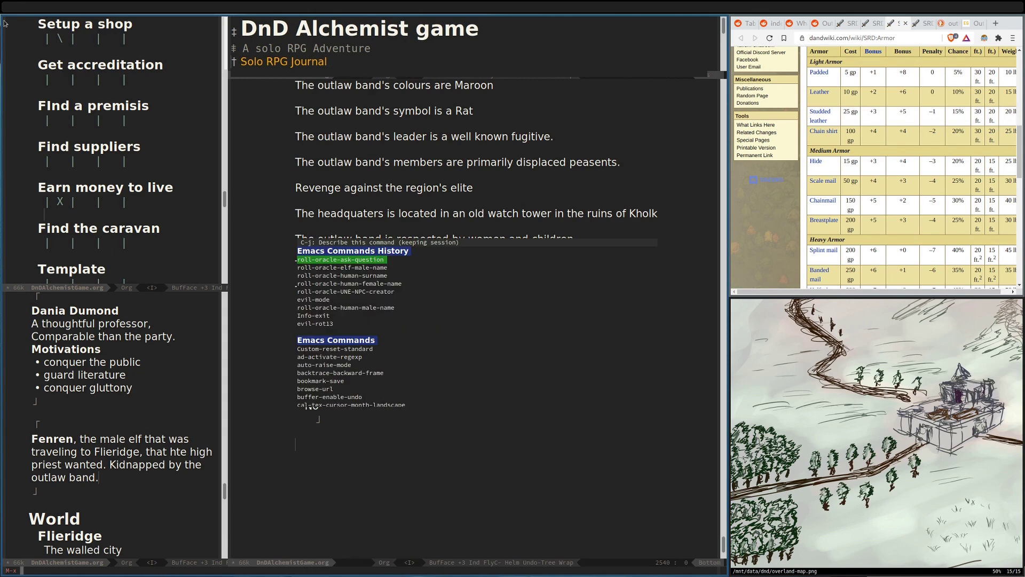
type("ro a")
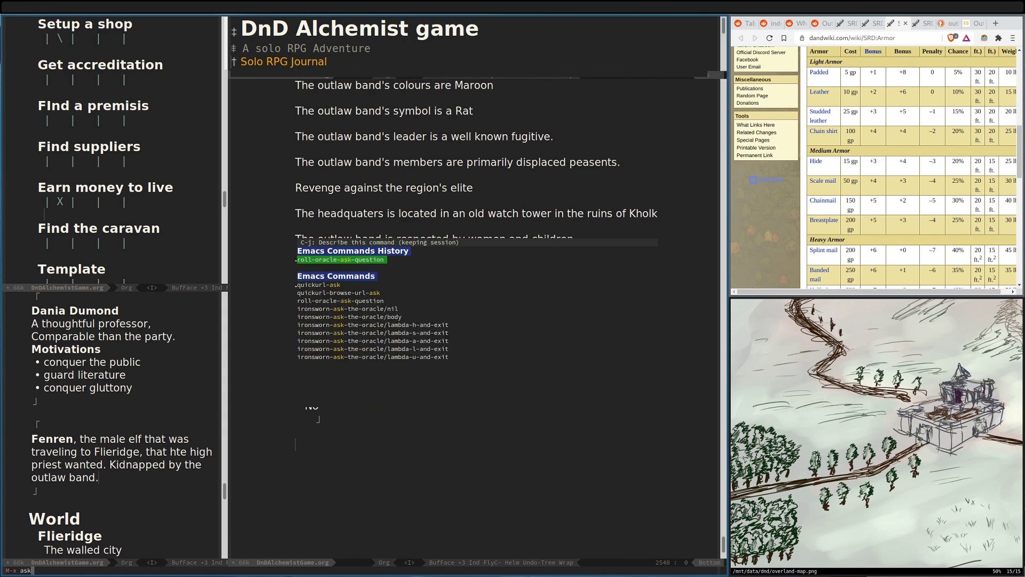
key("Return")
type("Do the tracks lead us to a bandit encampment?")
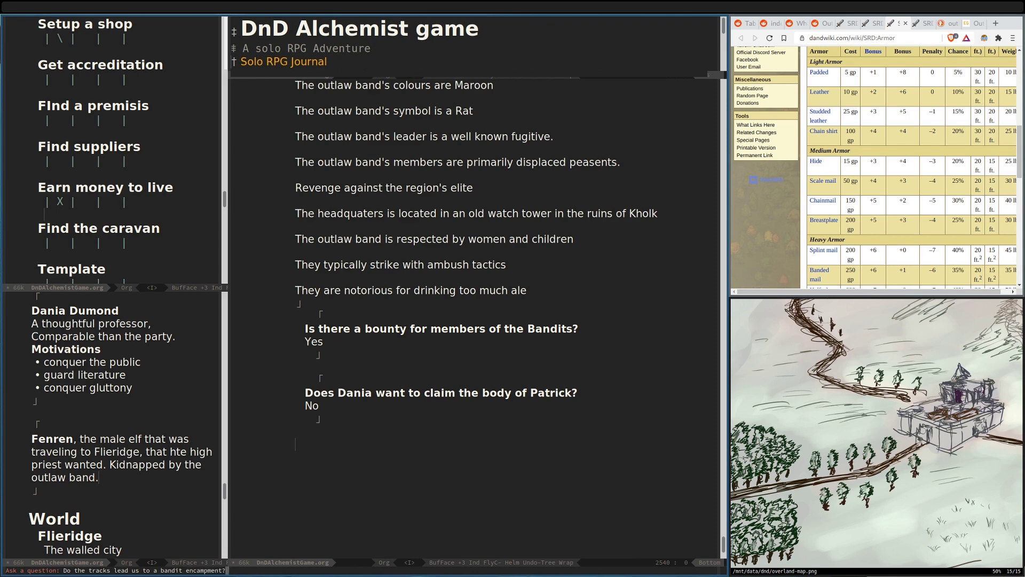
key("Return")
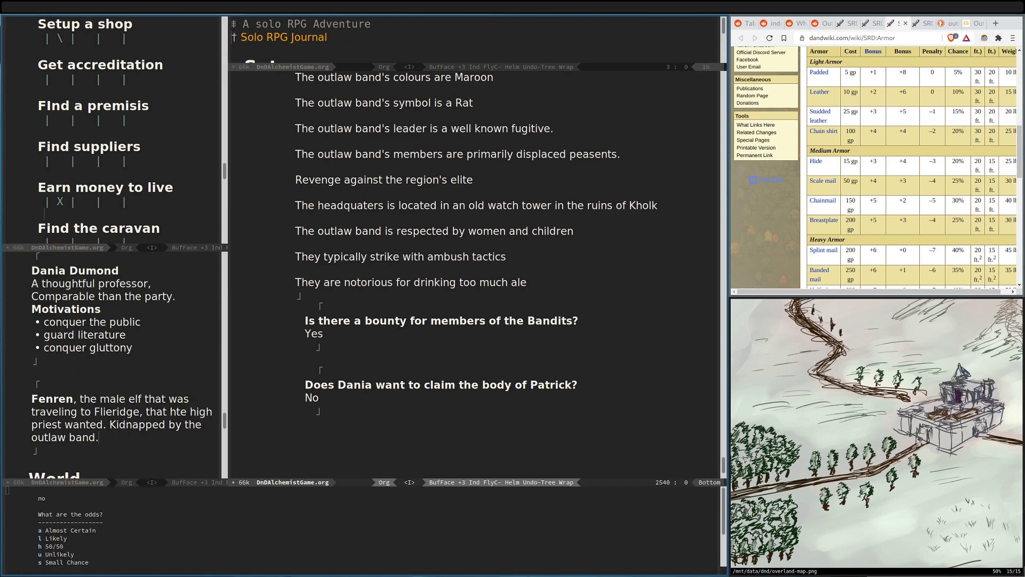
key("h")
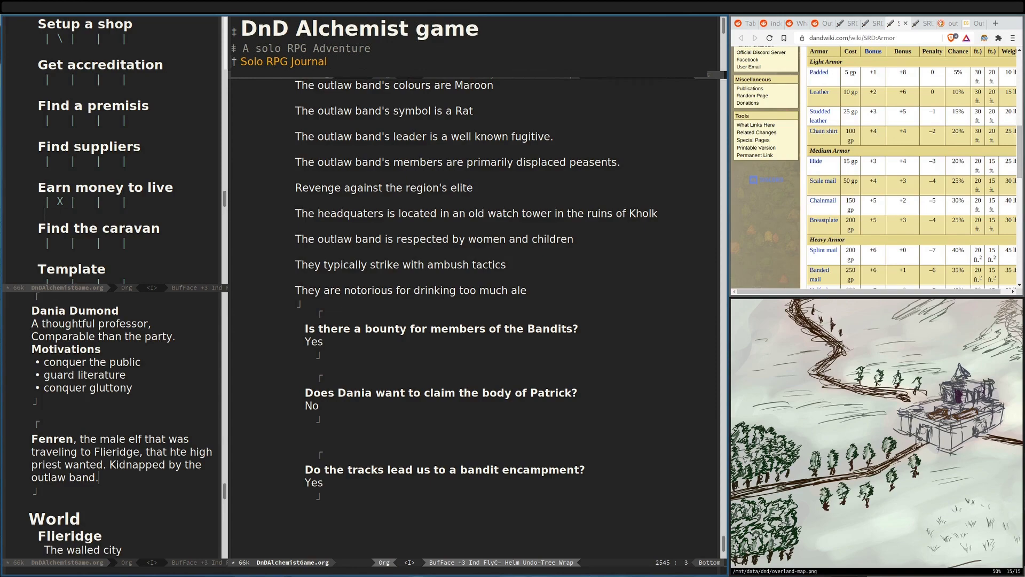